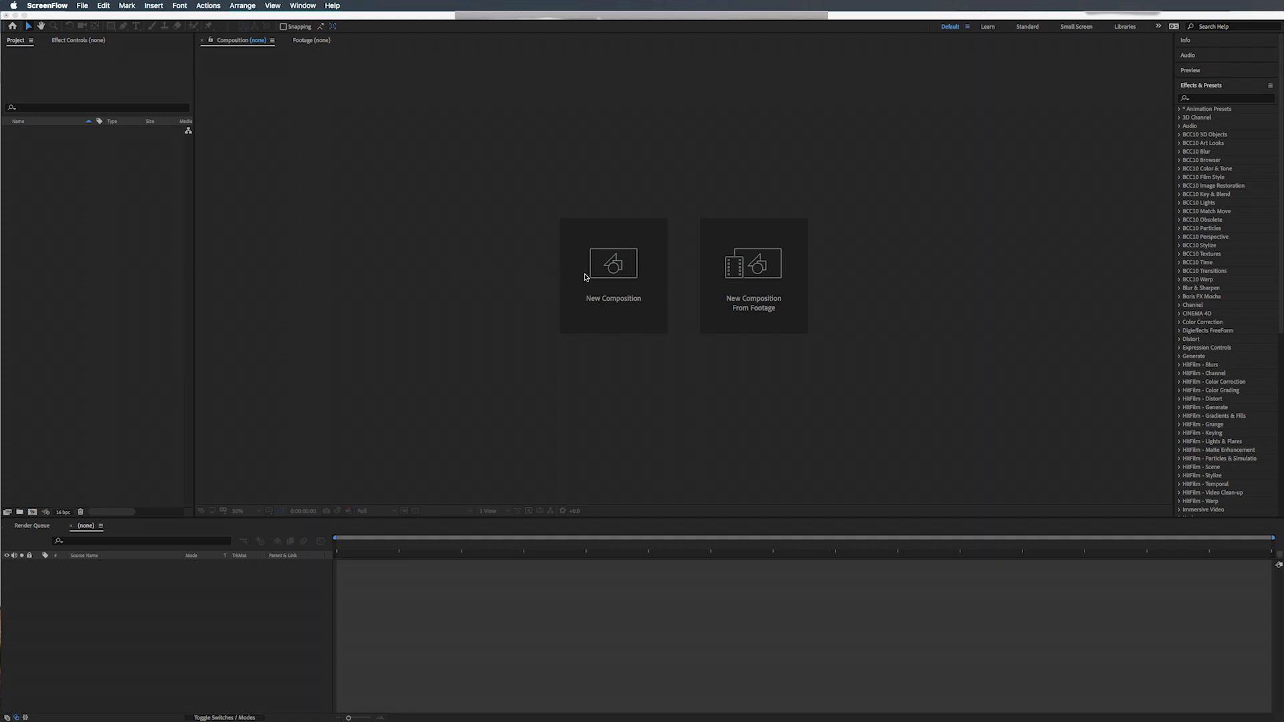
Step: Create a 1920 × 1080, 30 fps, five-second composition named "--MAIN COMP"
click(584, 277)
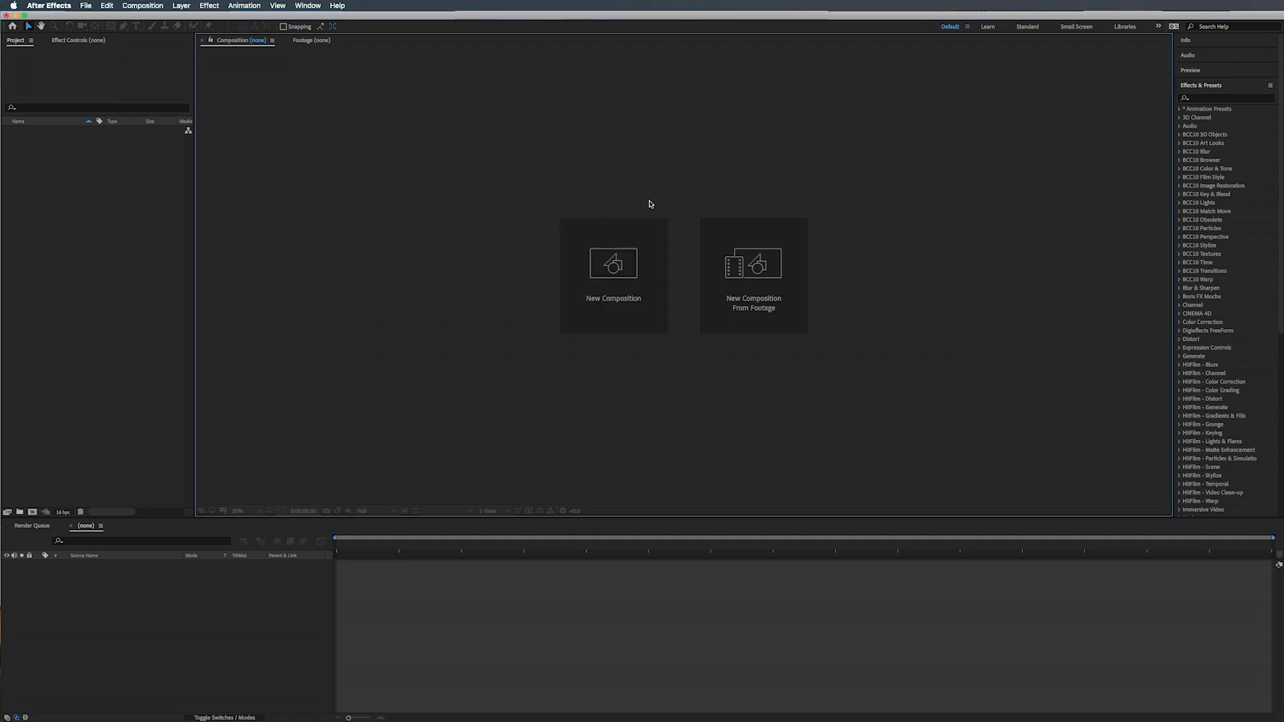
click(638, 265)
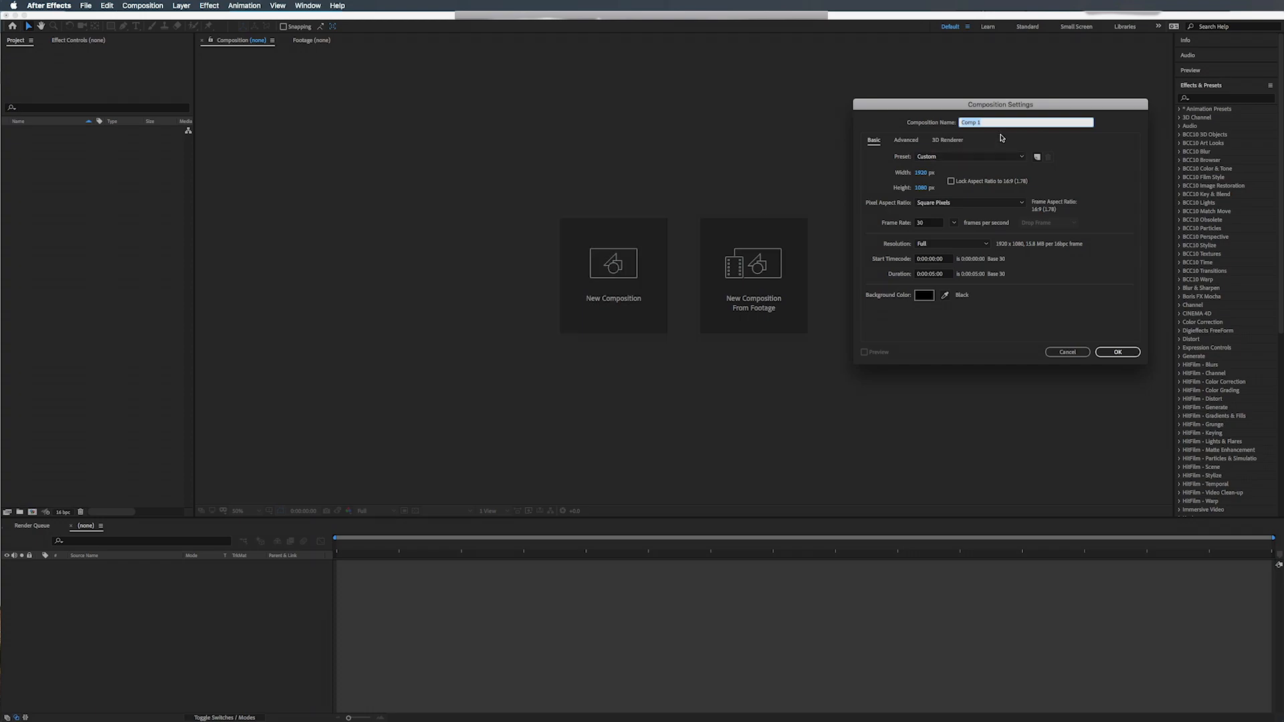
key(BackSpace)
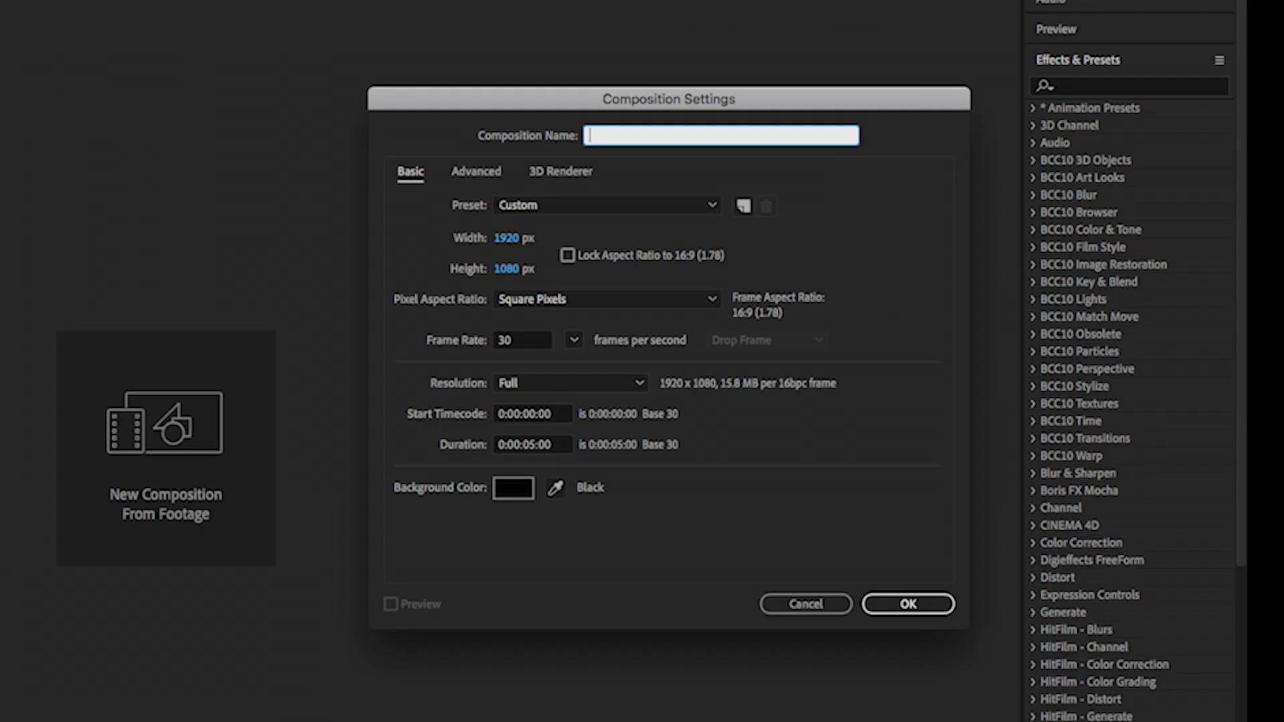
text(--MAIN COMP)
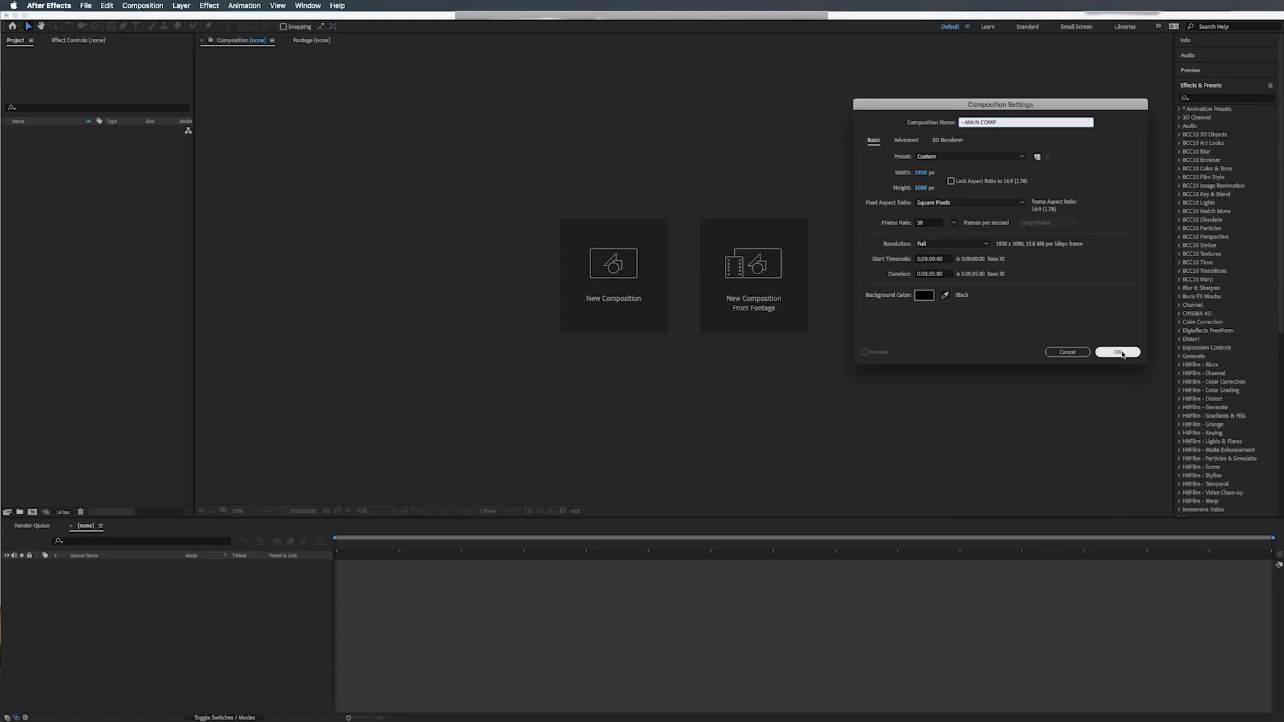
click(1120, 352)
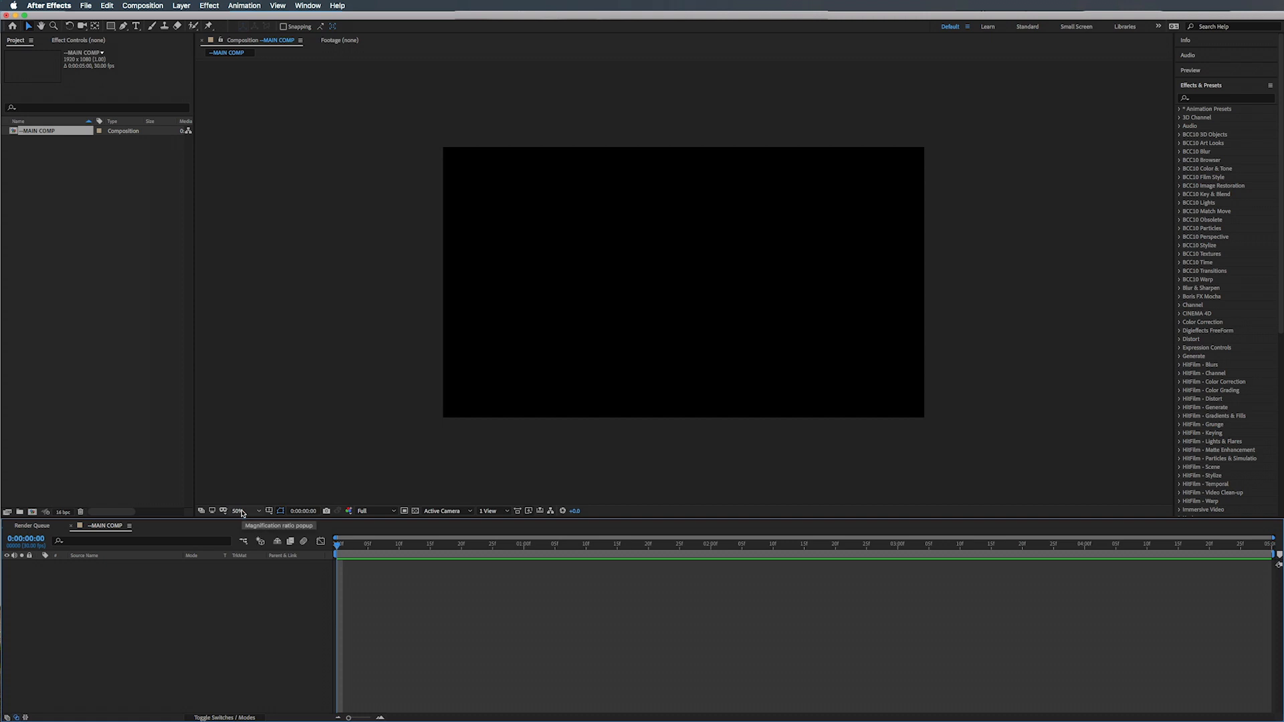
Step: Add a new text layer to the composition reading "SOMETHING"
key(super+t)
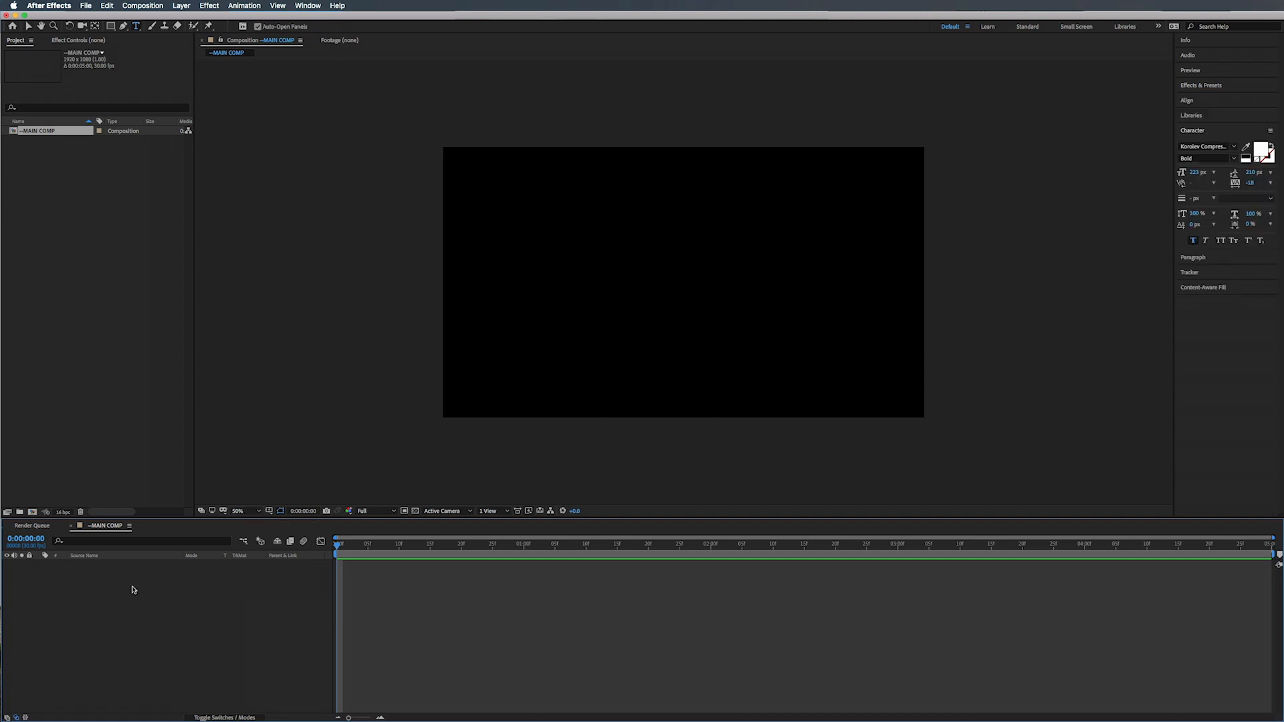
right_click(138, 588)
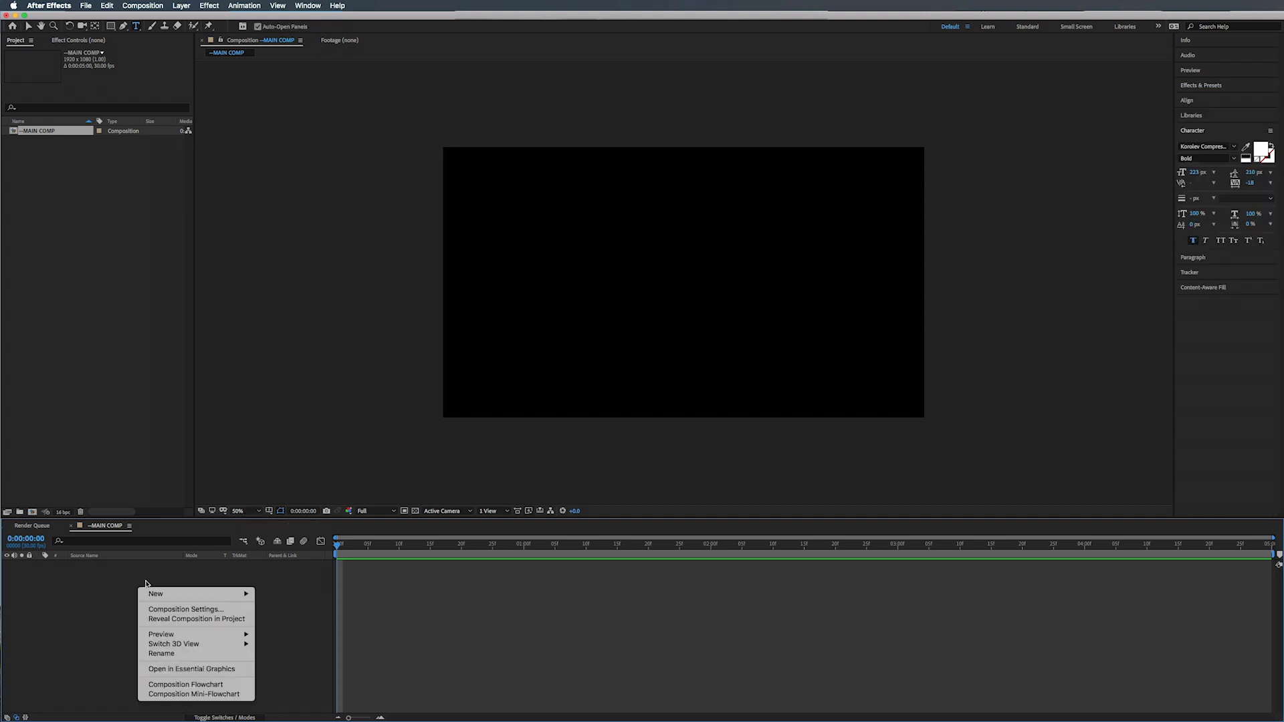
mouse_move(165, 595)
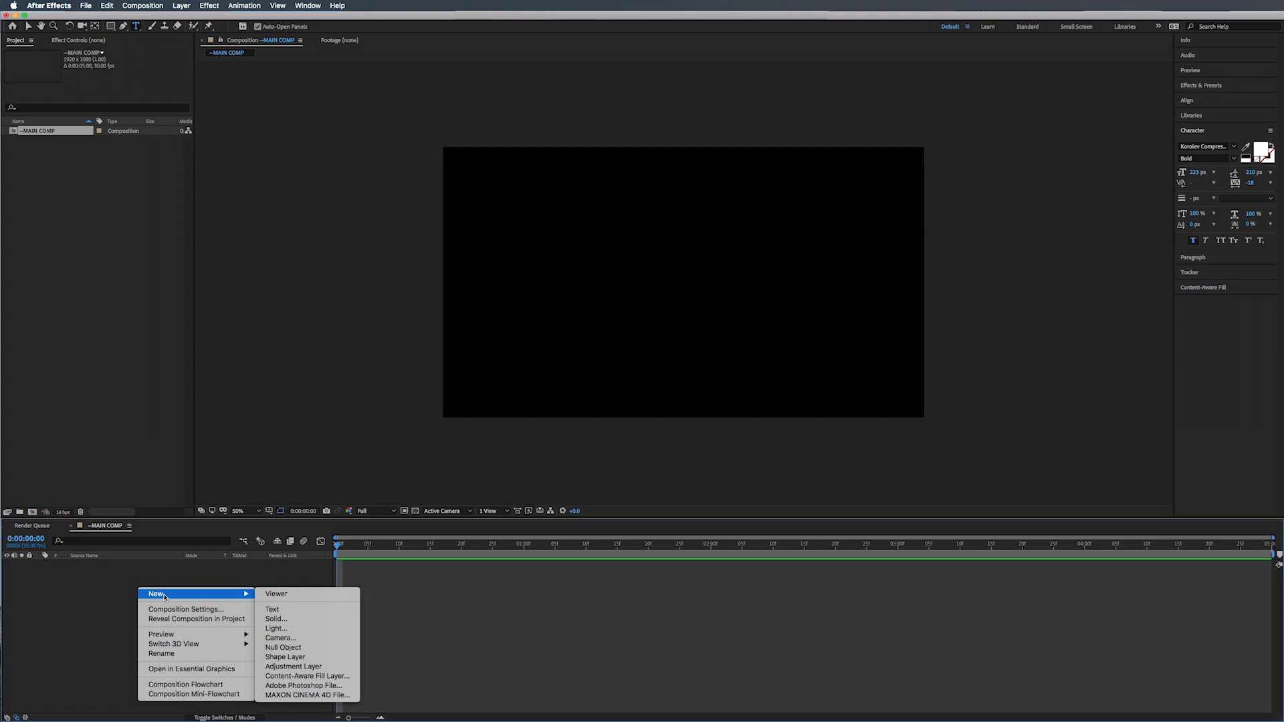
click(294, 610)
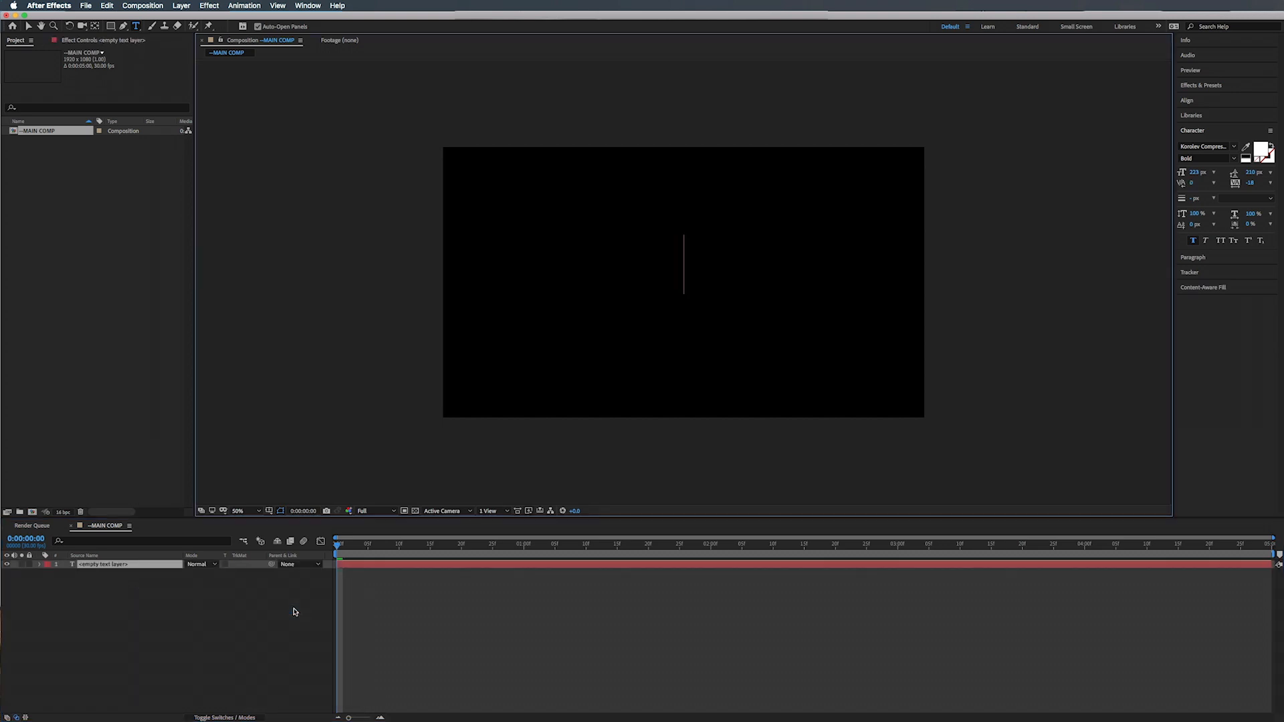
text(SOMETHING)
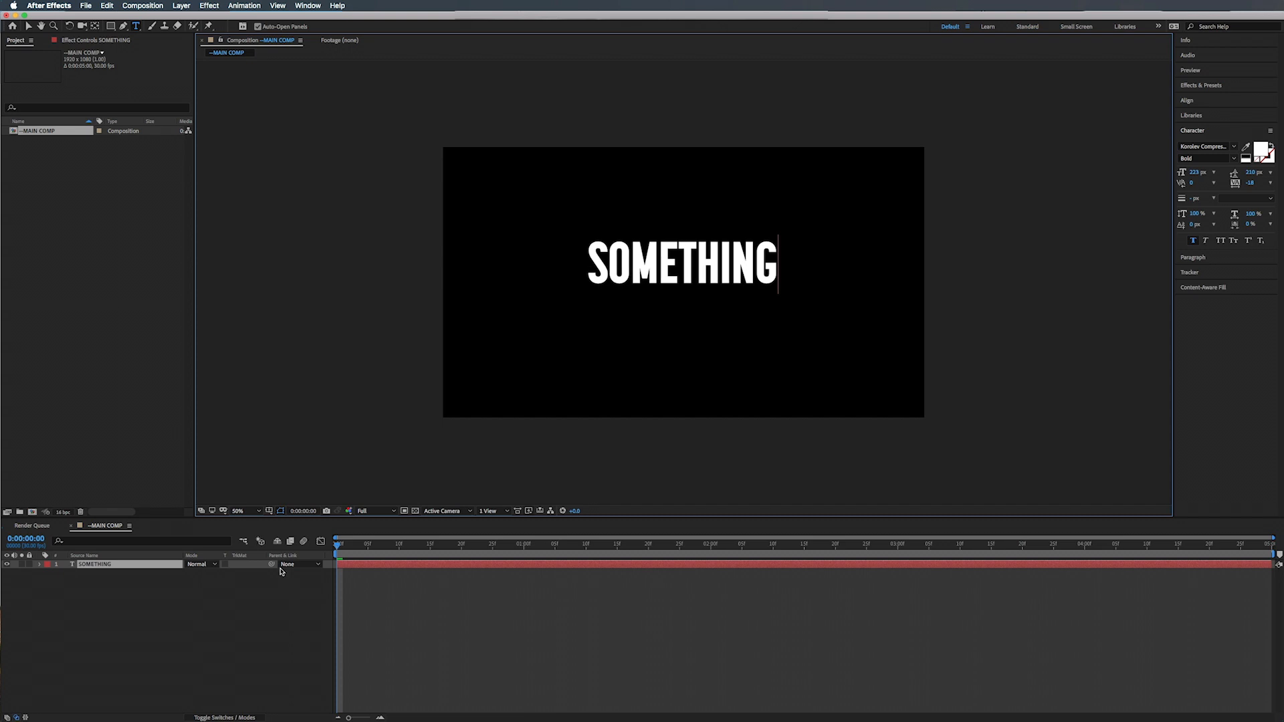
click(280, 571)
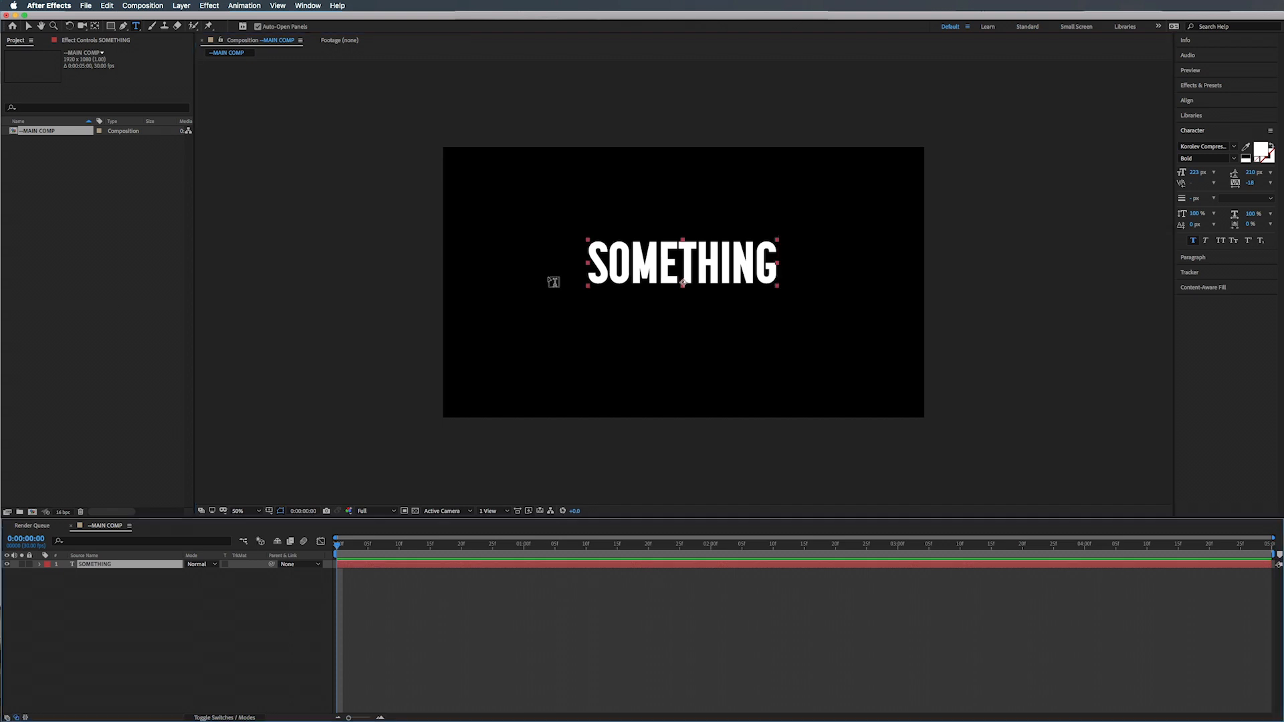
Step: Move the SOMETHING text to the frame's left edge, about 396, 576, and set a Position keyframe at 0:00:00:00
key(v)
drag(650, 264, 495, 282)
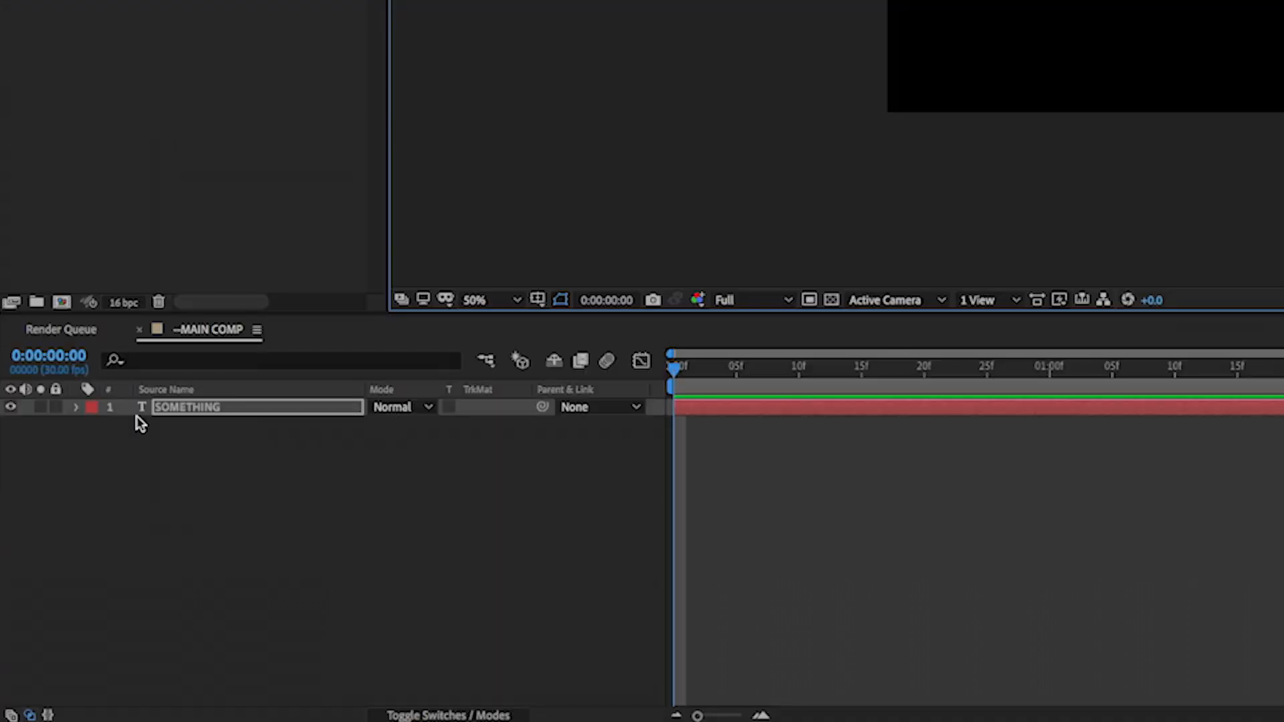
click(76, 407)
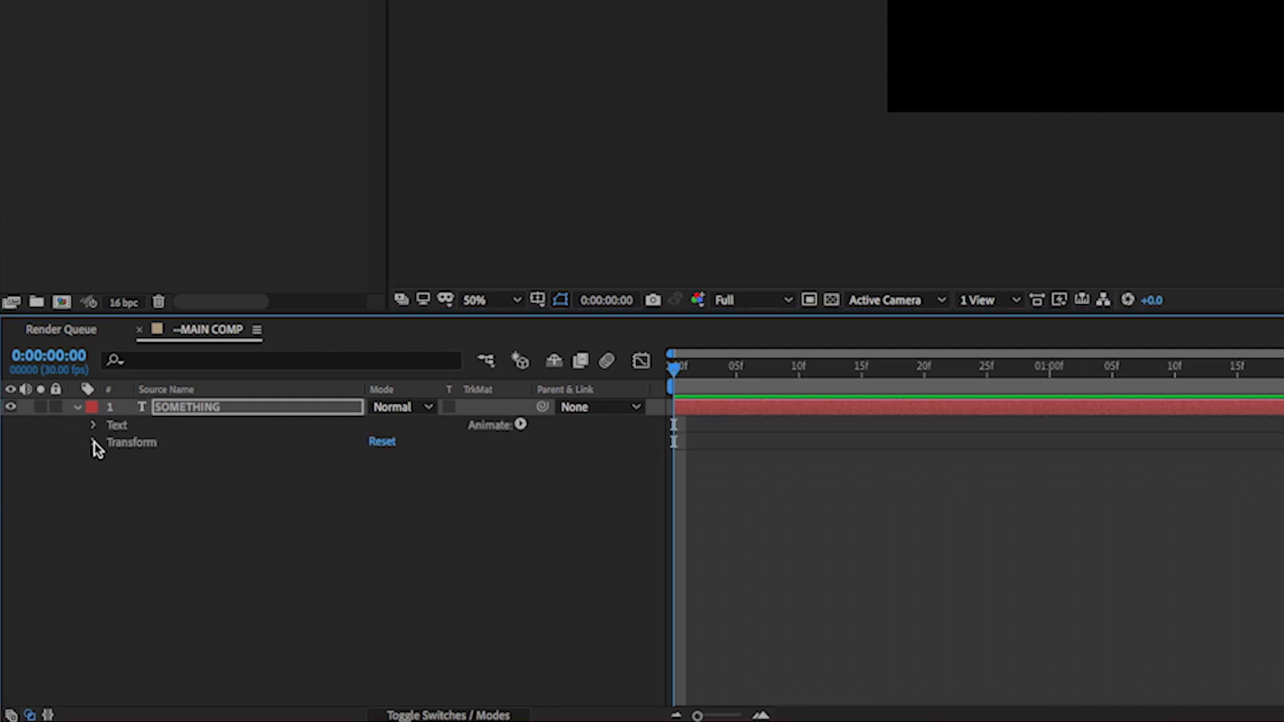
click(94, 443)
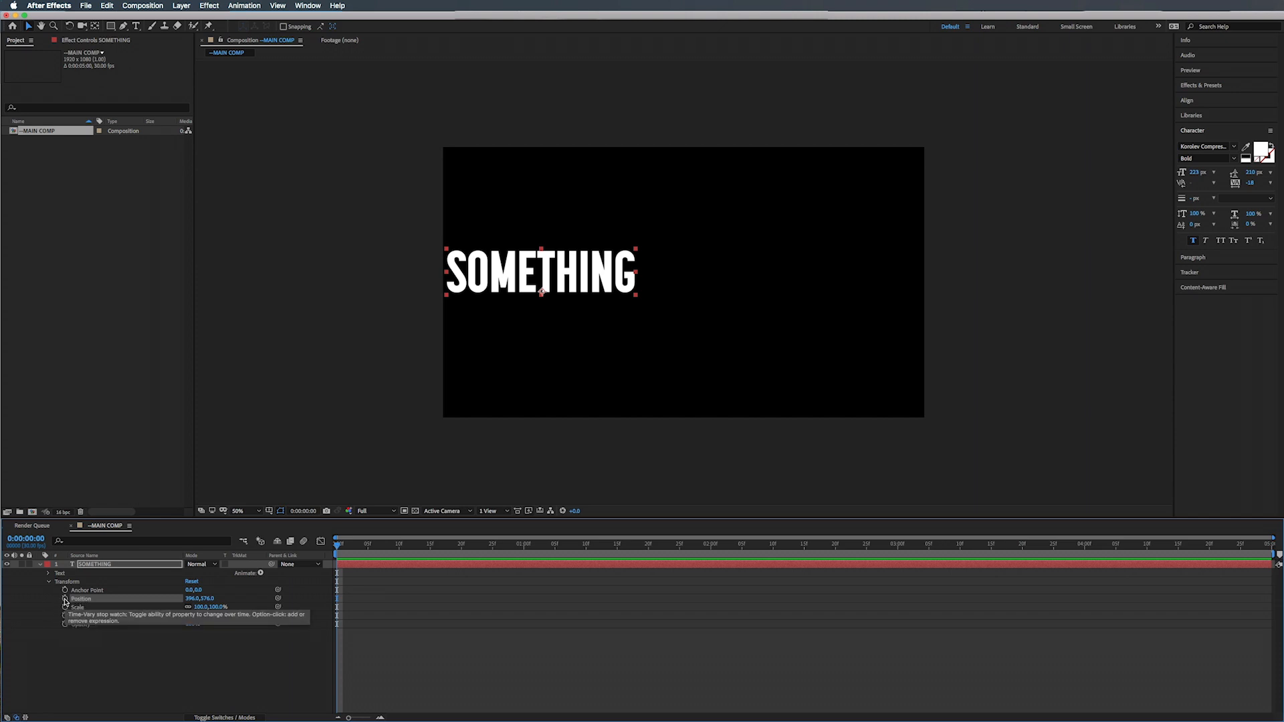
click(65, 599)
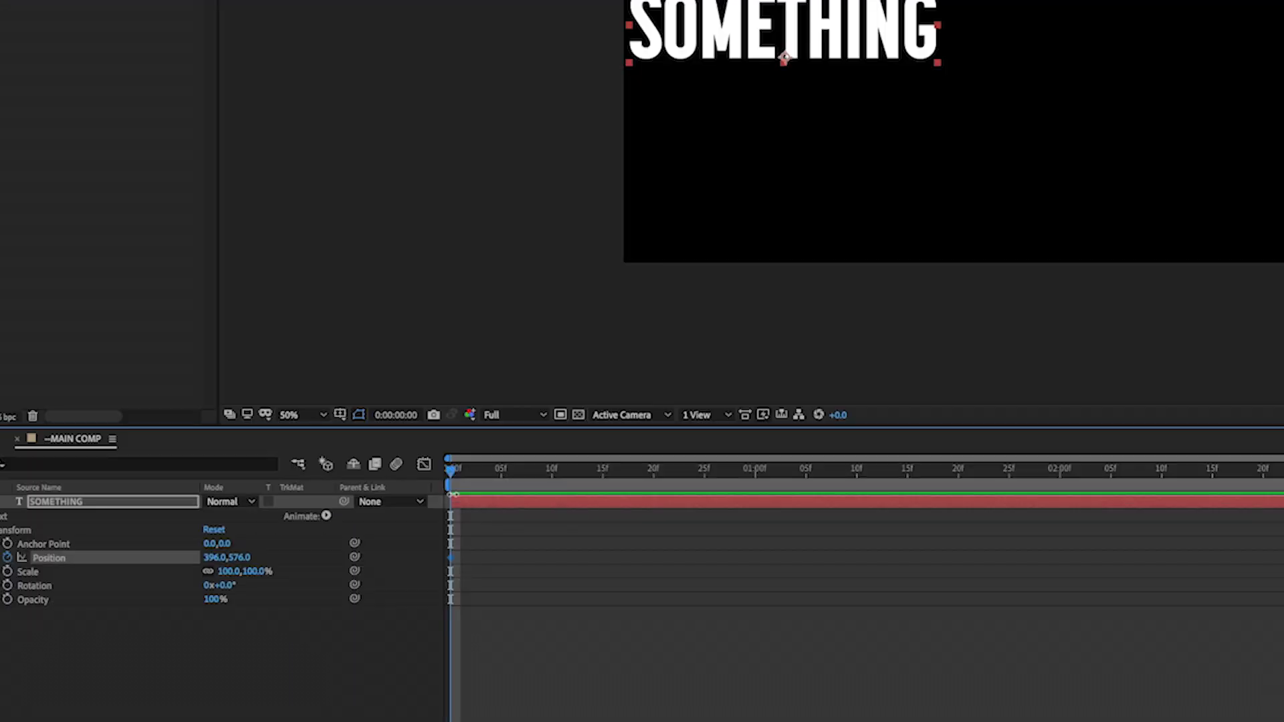
Step: Shift the text layer's Position keyframe to frame 4 and return it to frame 0
drag(456, 472, 552, 470)
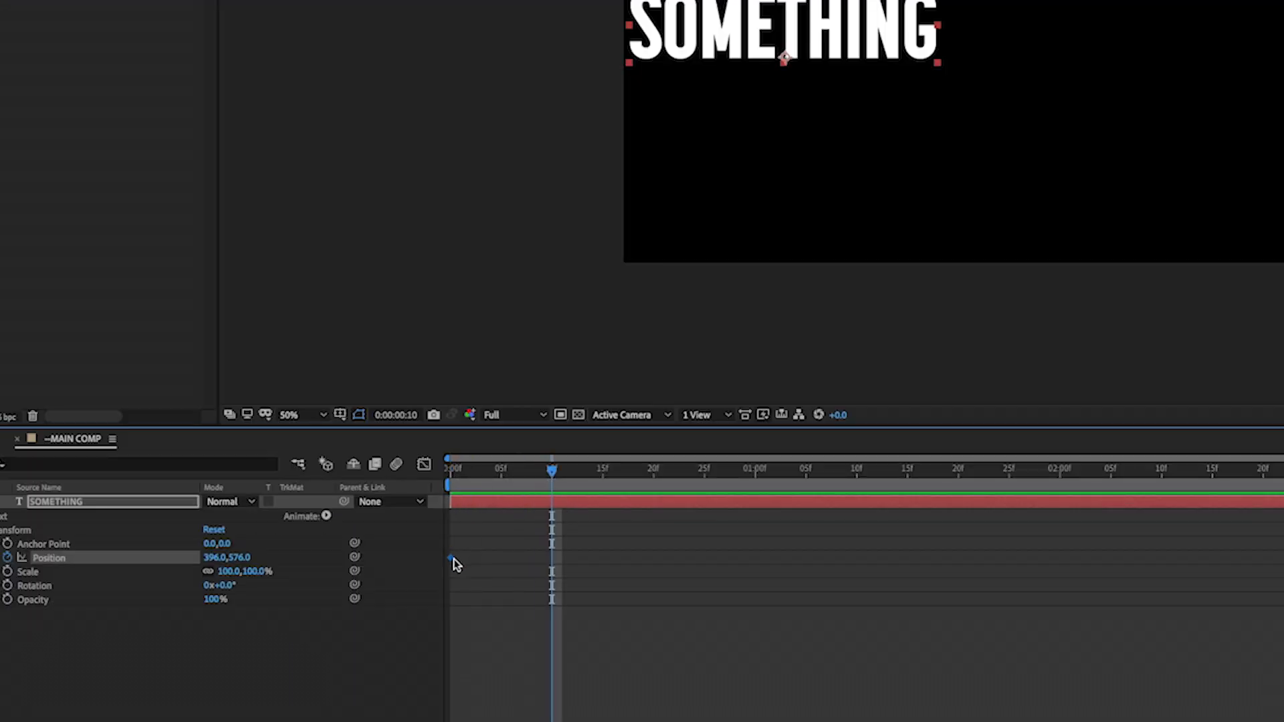
drag(450, 558, 490, 558)
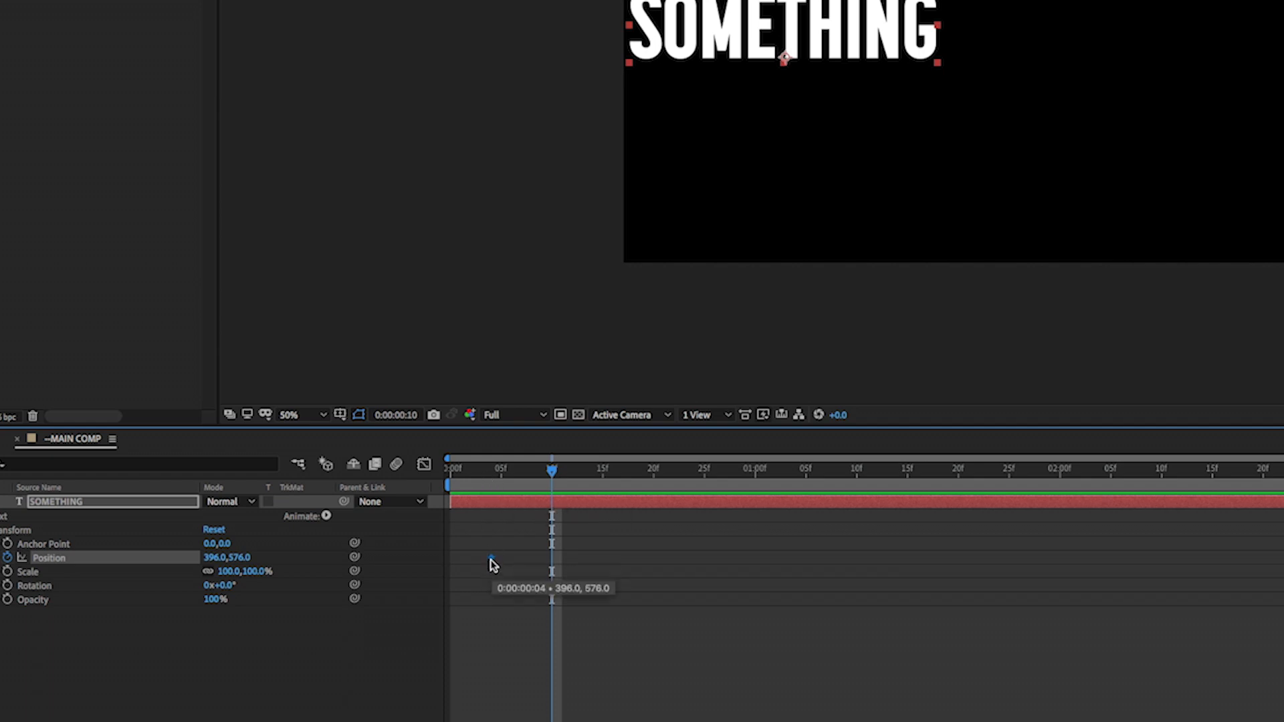
click(491, 472)
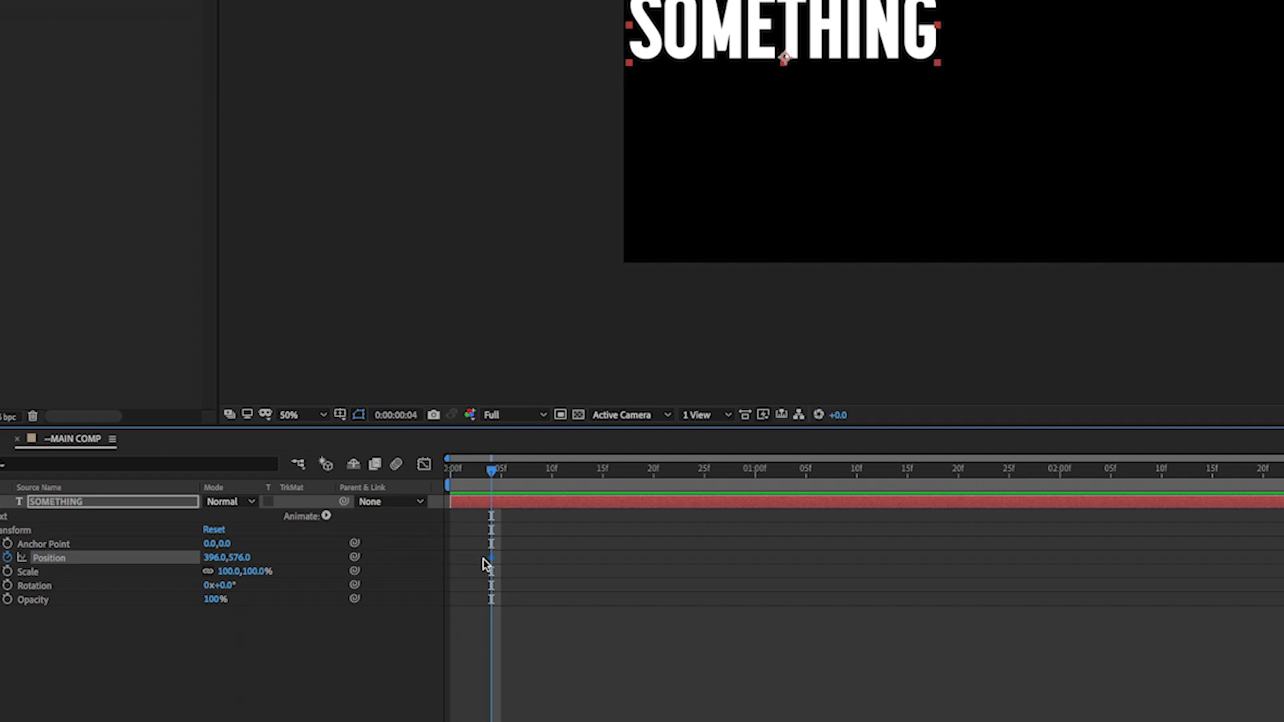
drag(473, 563, 451, 564)
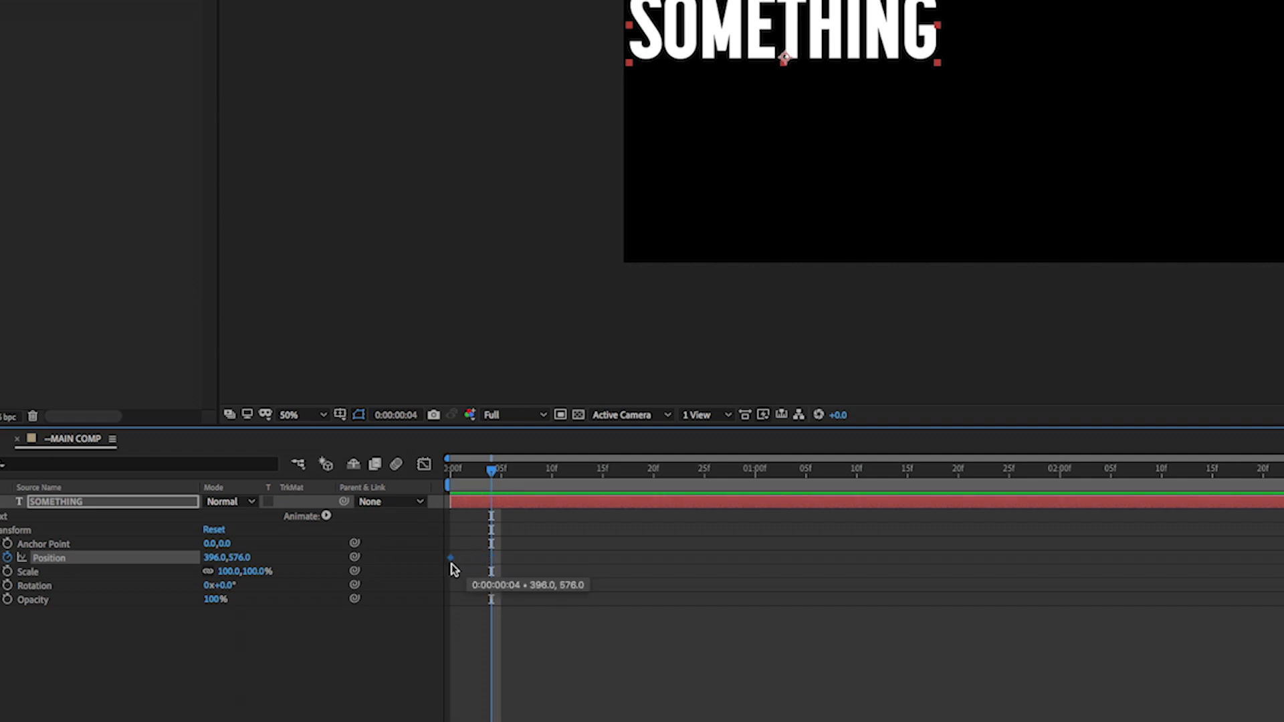
Step: At 0:00:02:00, move the SOMETHING text to the frame's right side, at about 1508, 578, for a second Position keyframe
drag(492, 475, 1060, 476)
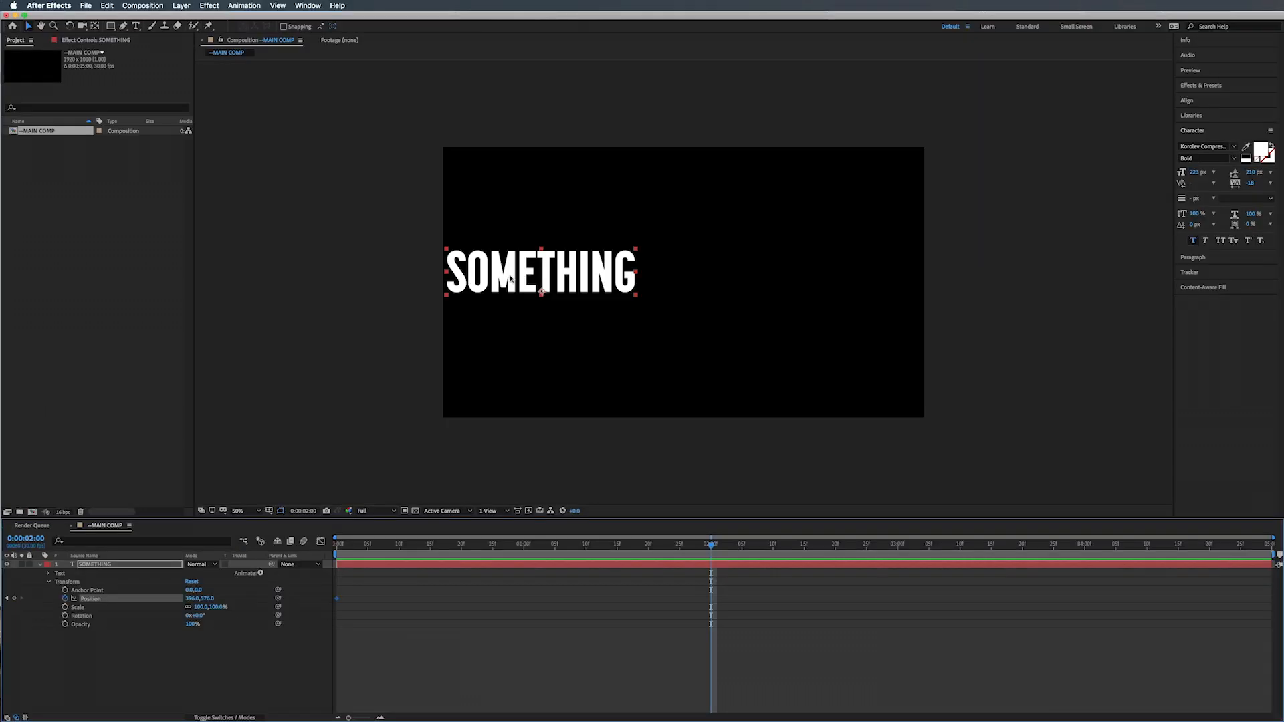
drag(497, 271, 785, 272)
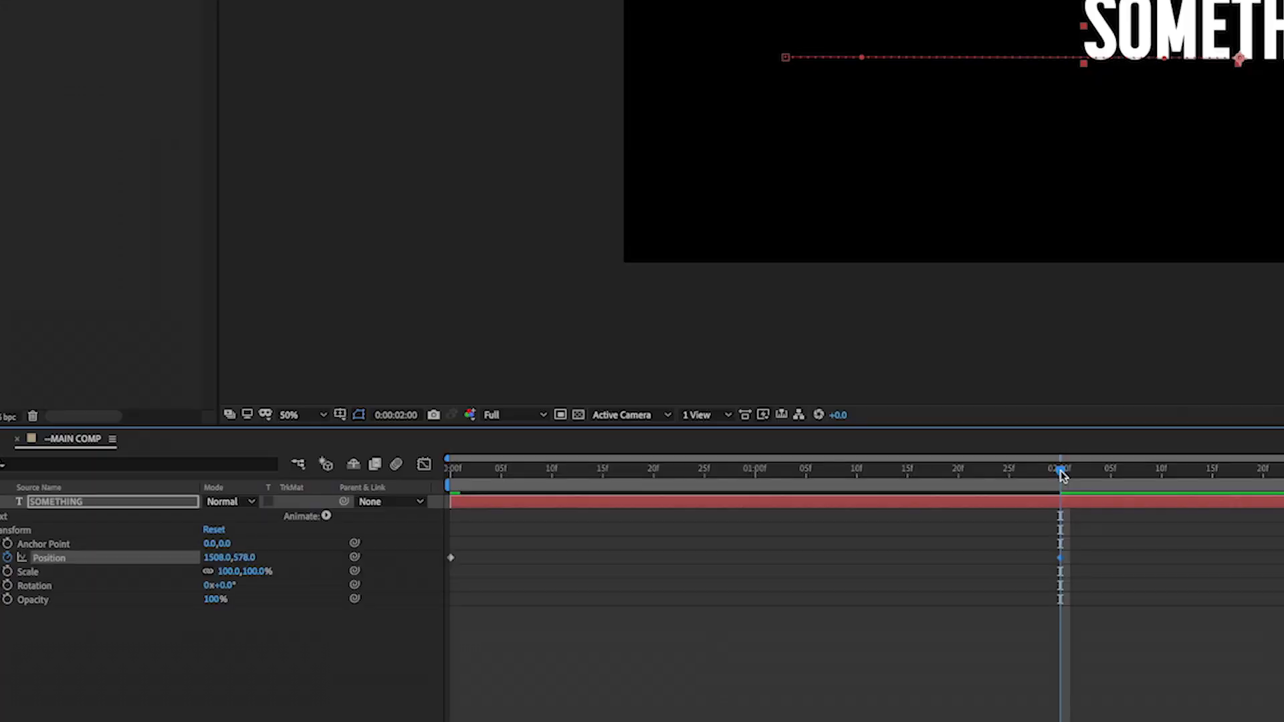
Step: Scrub the timeline between the two Position keyframes to examine the text's movement across the frame
drag(1062, 474, 1172, 476)
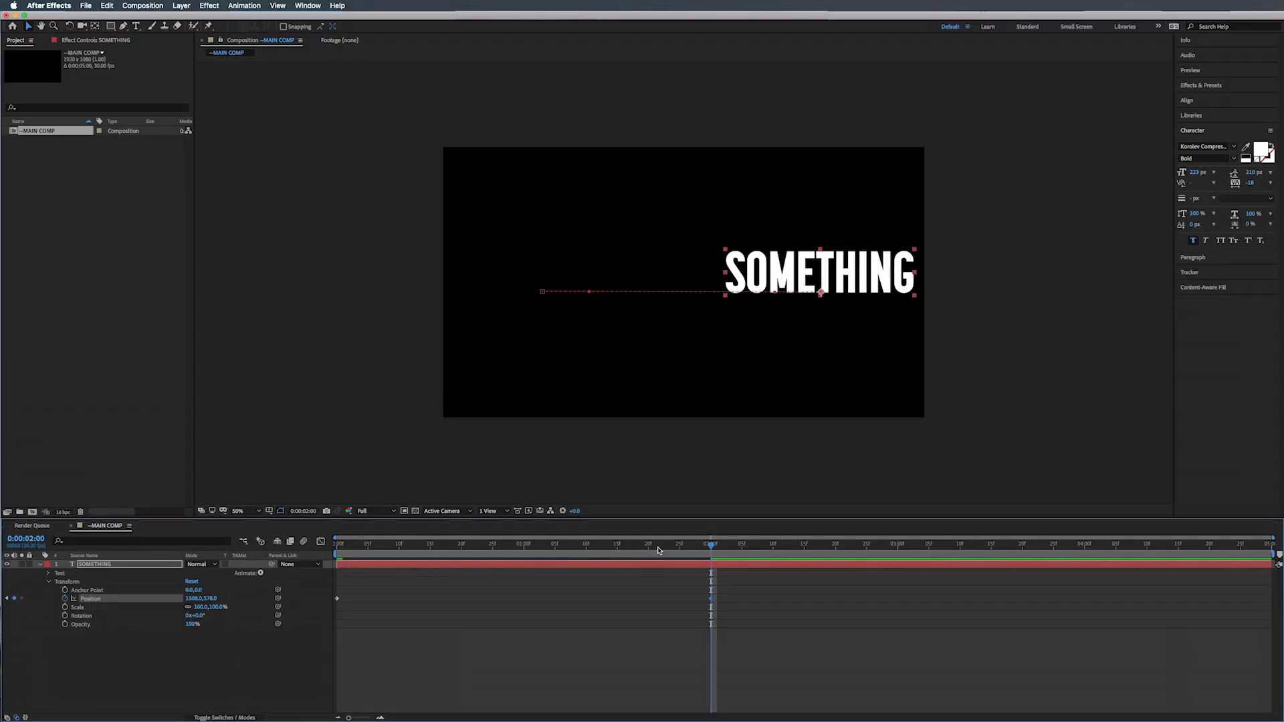
drag(659, 544, 372, 522)
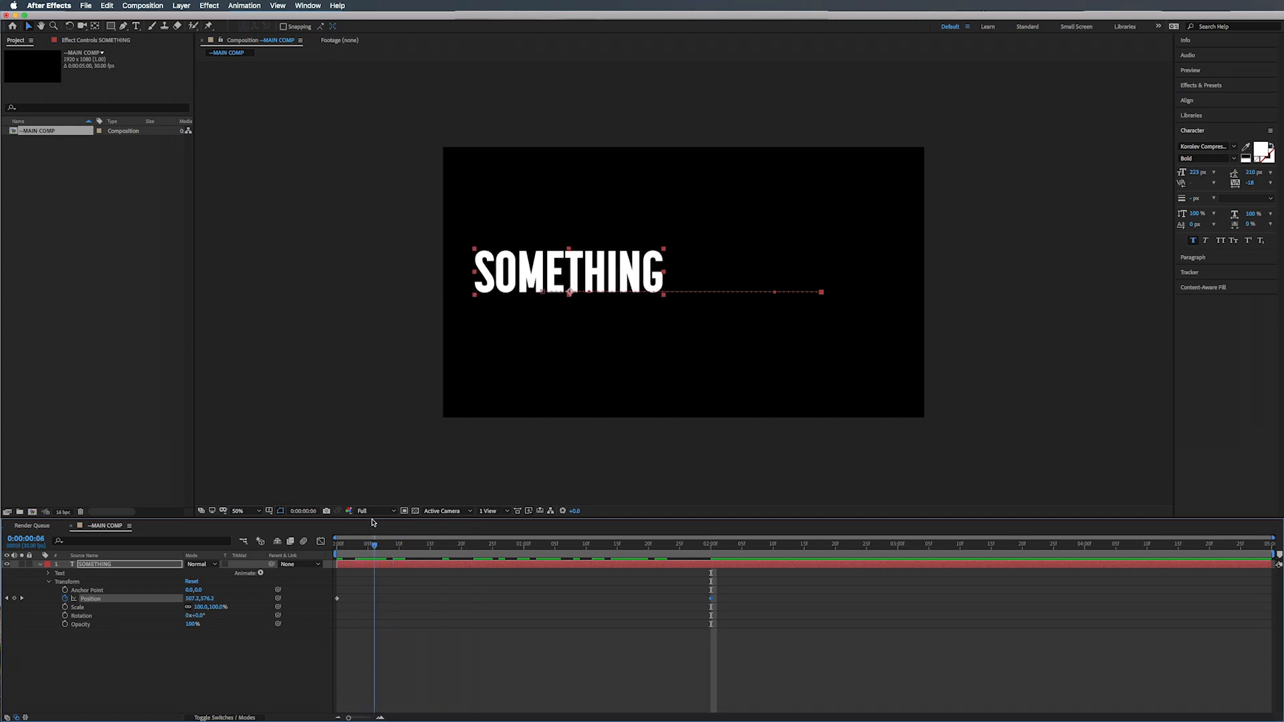
click(338, 545)
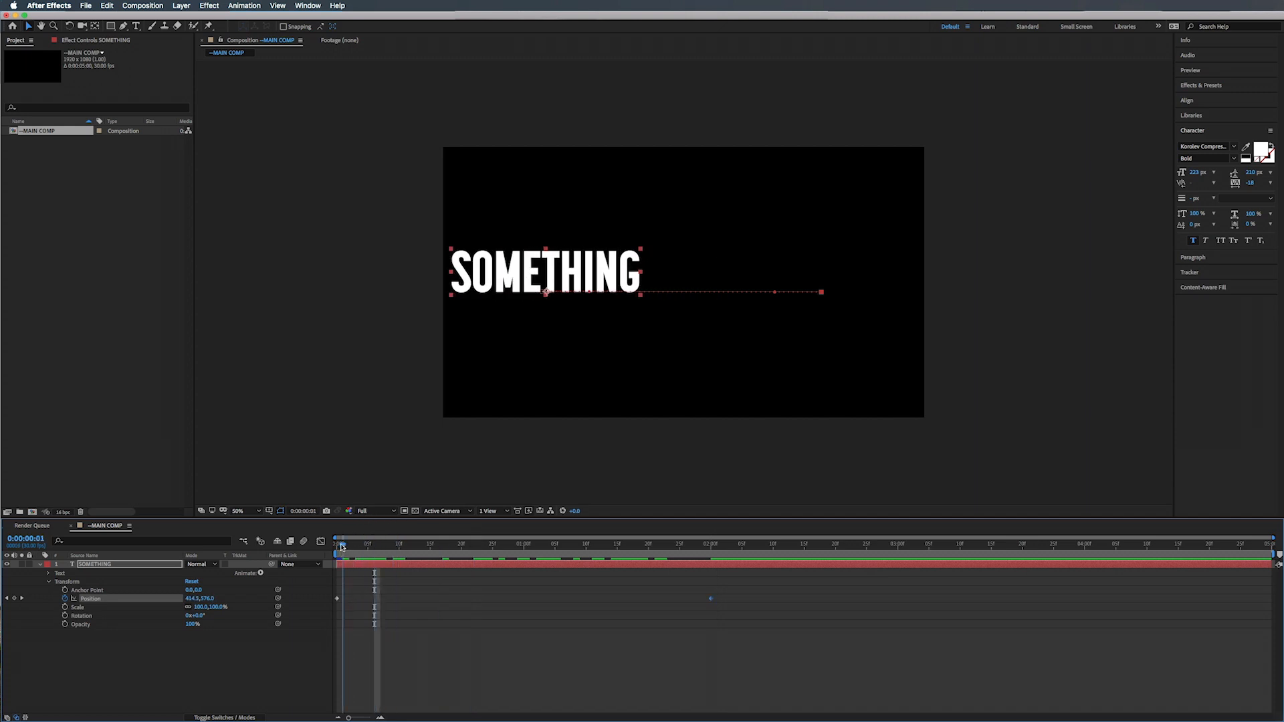
click(337, 601)
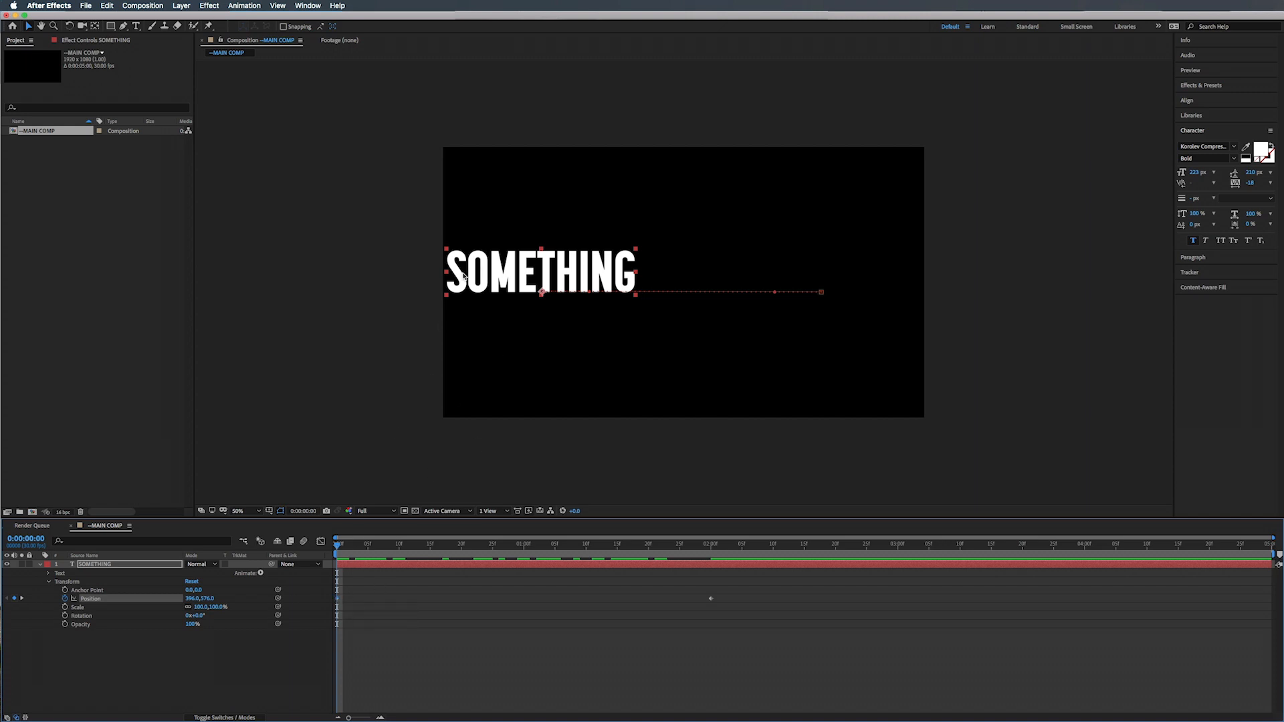
click(710, 548)
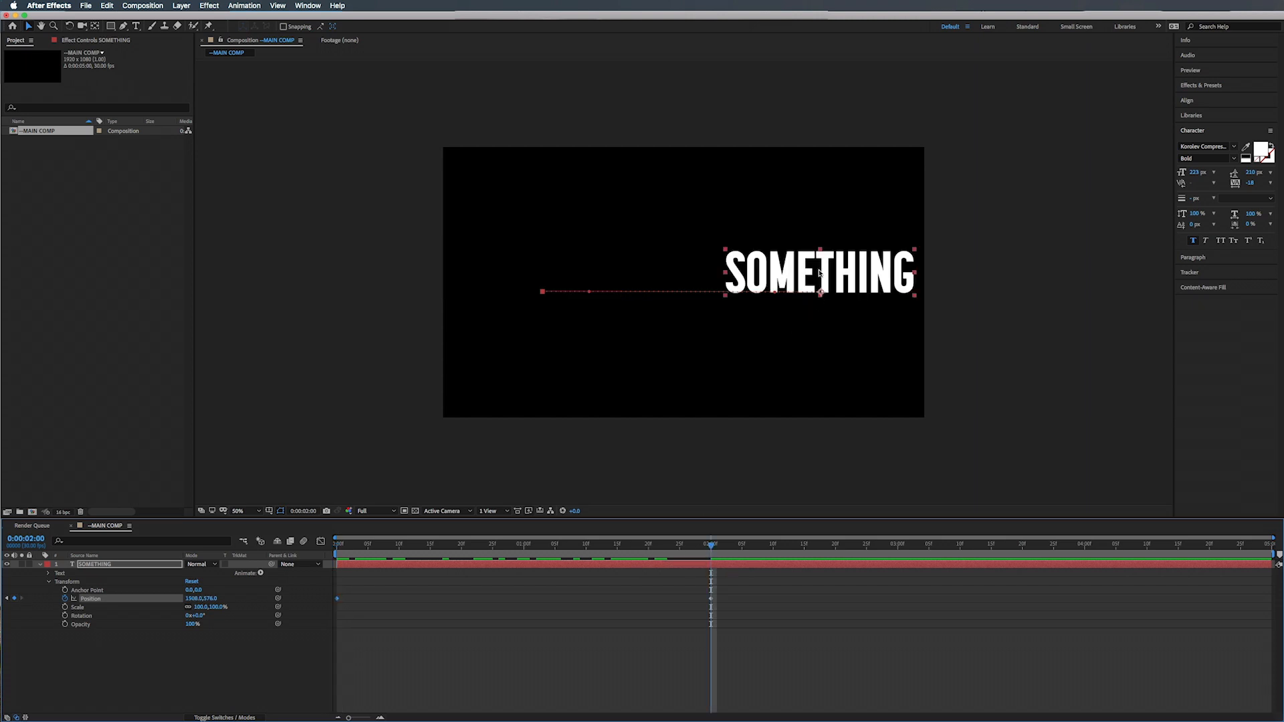
drag(711, 539, 336, 543)
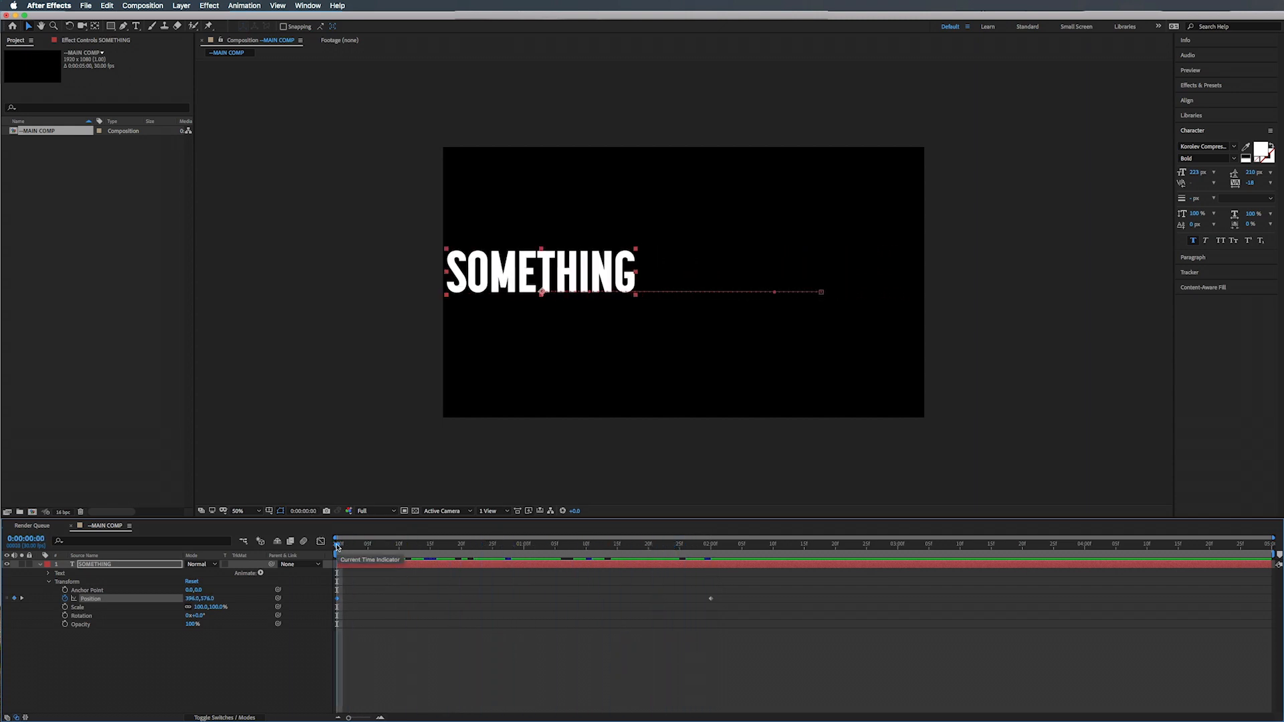
Step: End the work area at 0:00:02:08 and preview the text's movement from the start
drag(337, 547, 405, 543)
drag(552, 557, 761, 550)
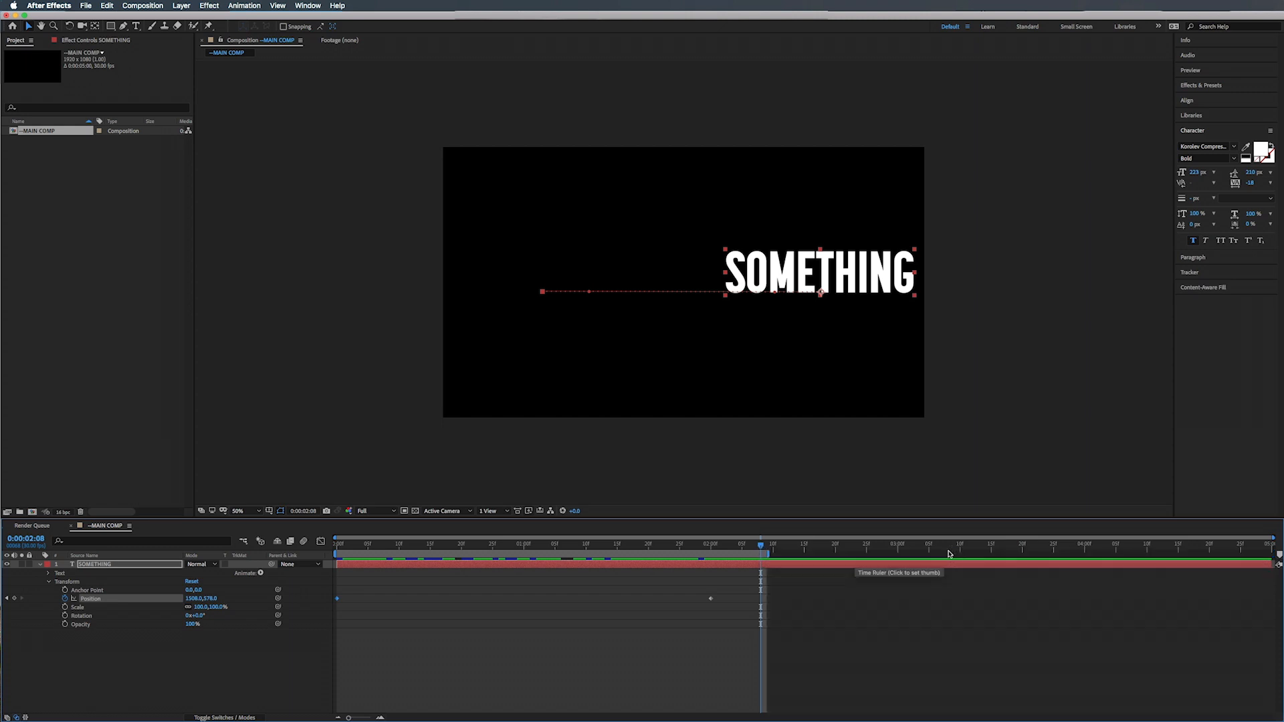
drag(755, 545, 336, 546)
click(503, 651)
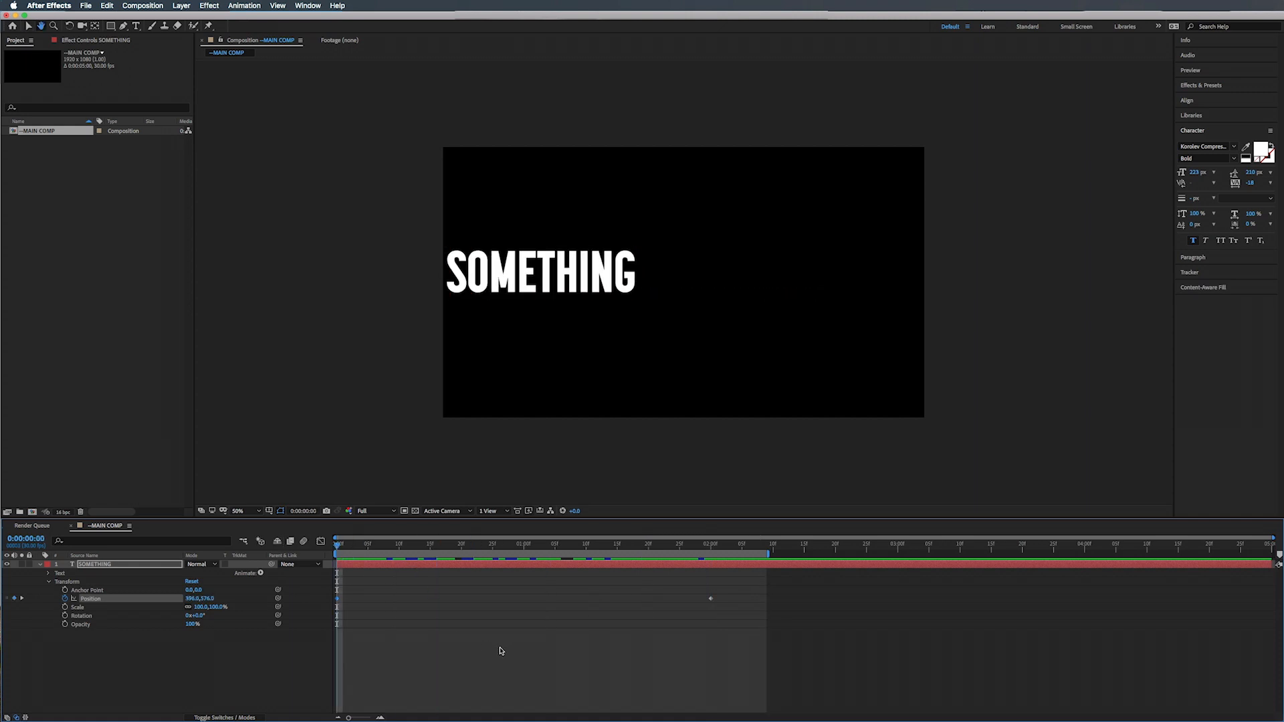
key(space)
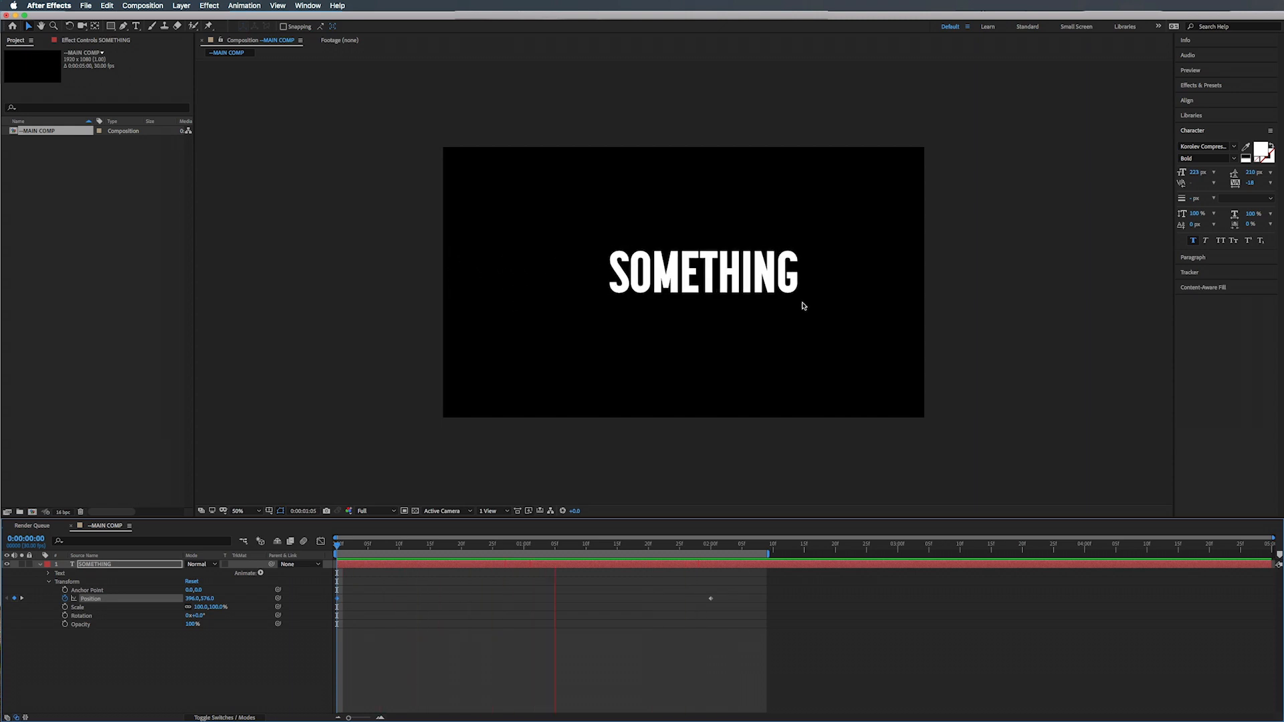
key(space)
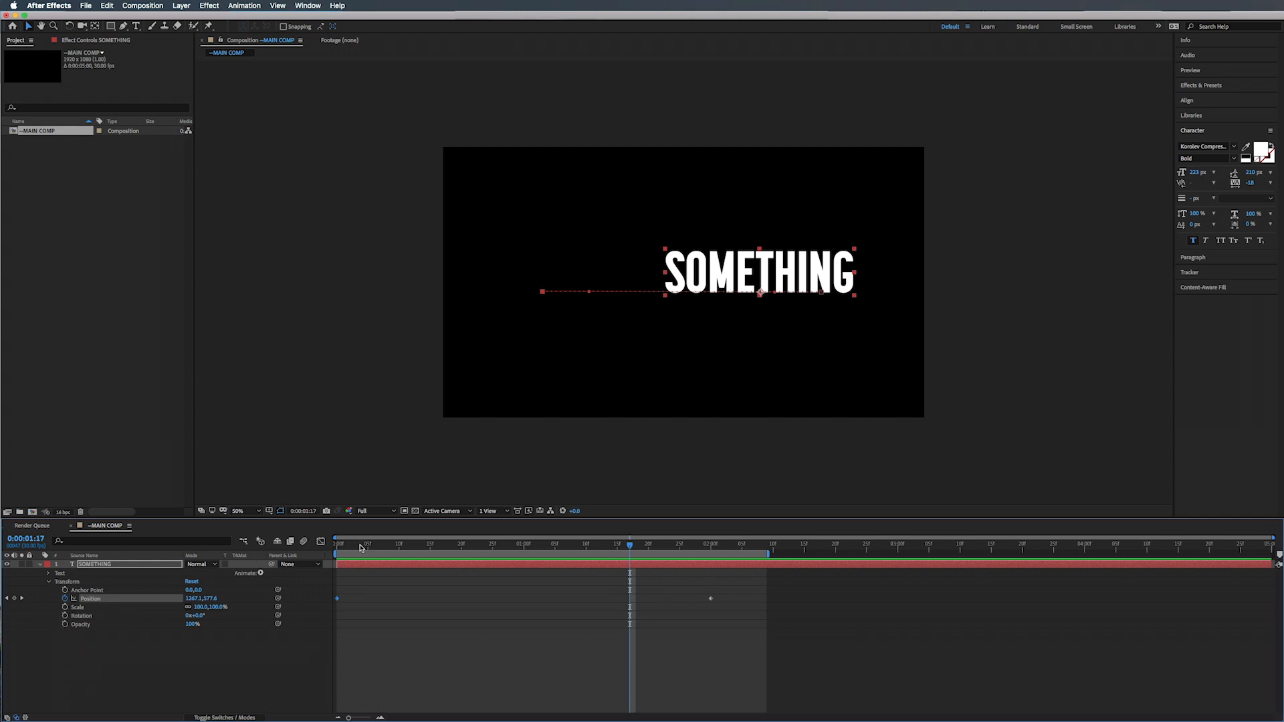
Step: Animate the text's Scale with keyframes of 100% at 0:00:00:00 and 0% at 0:00:02:00
drag(361, 547, 334, 547)
click(65, 608)
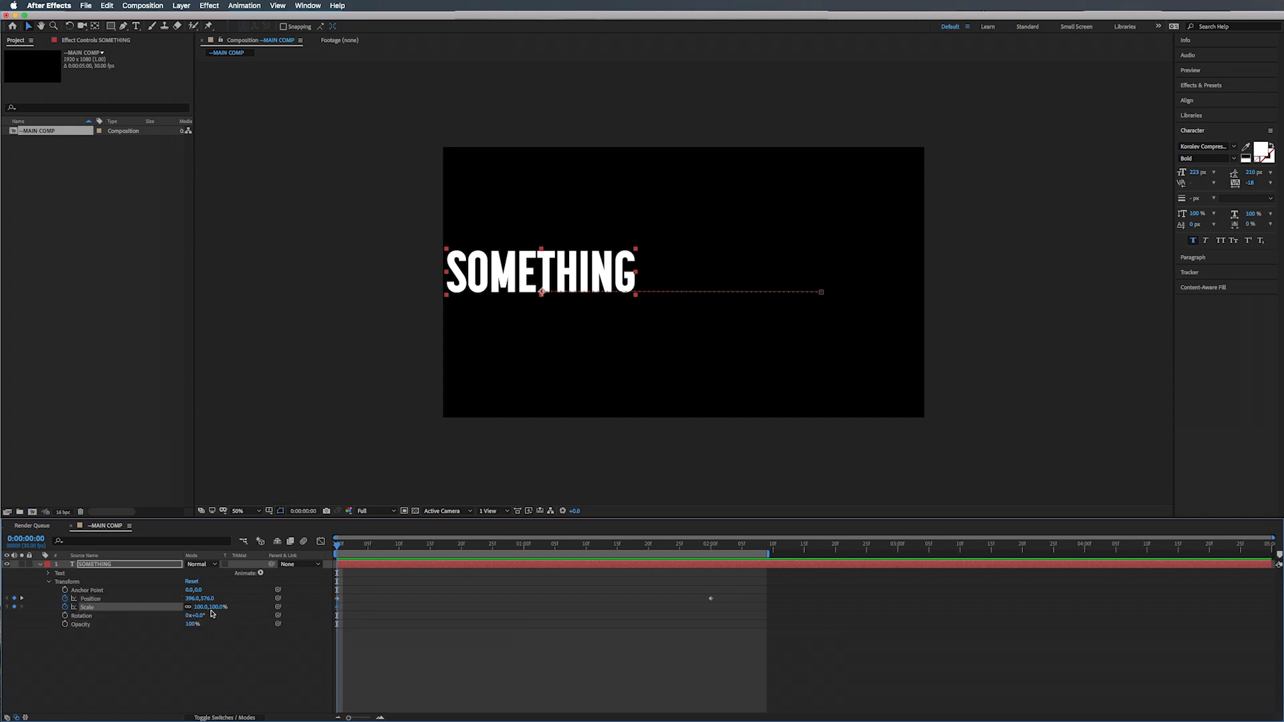
drag(354, 547, 711, 554)
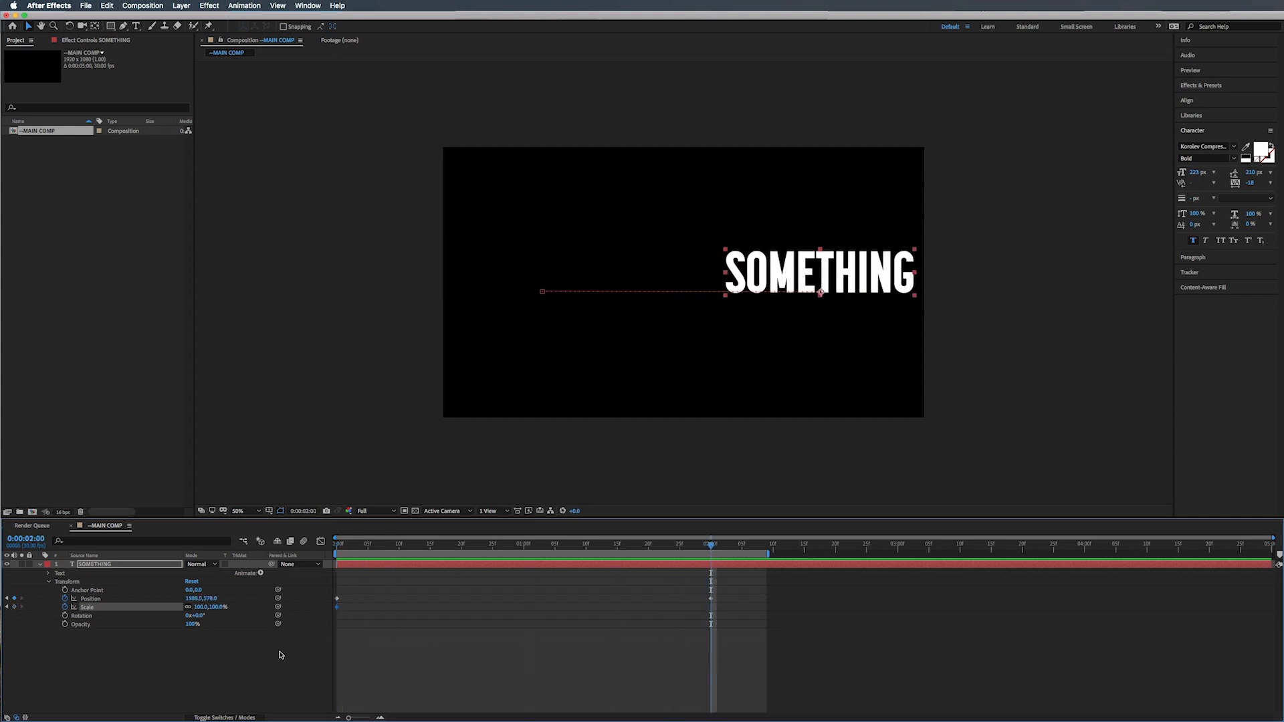
click(215, 608)
key(Return)
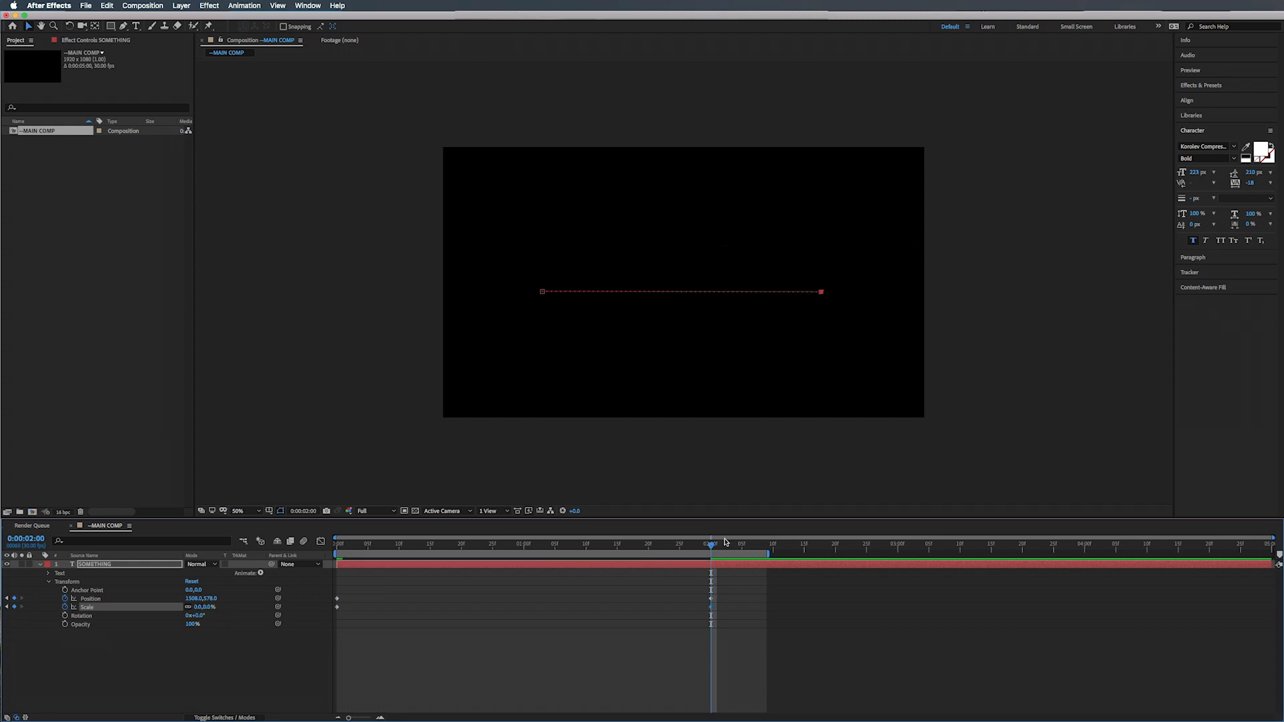
drag(713, 545, 336, 545)
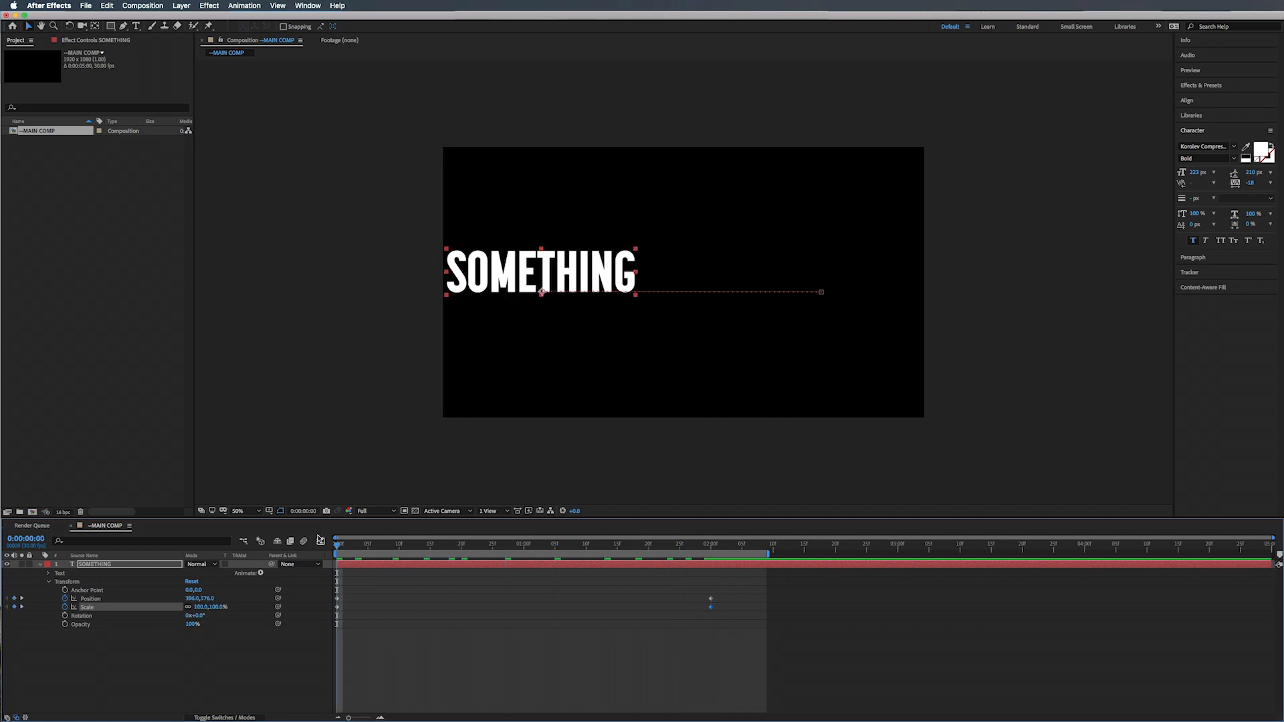
Step: Preview the text's combined movement and scaling, then scrub through the timeline to inspect the shrinking
key(space)
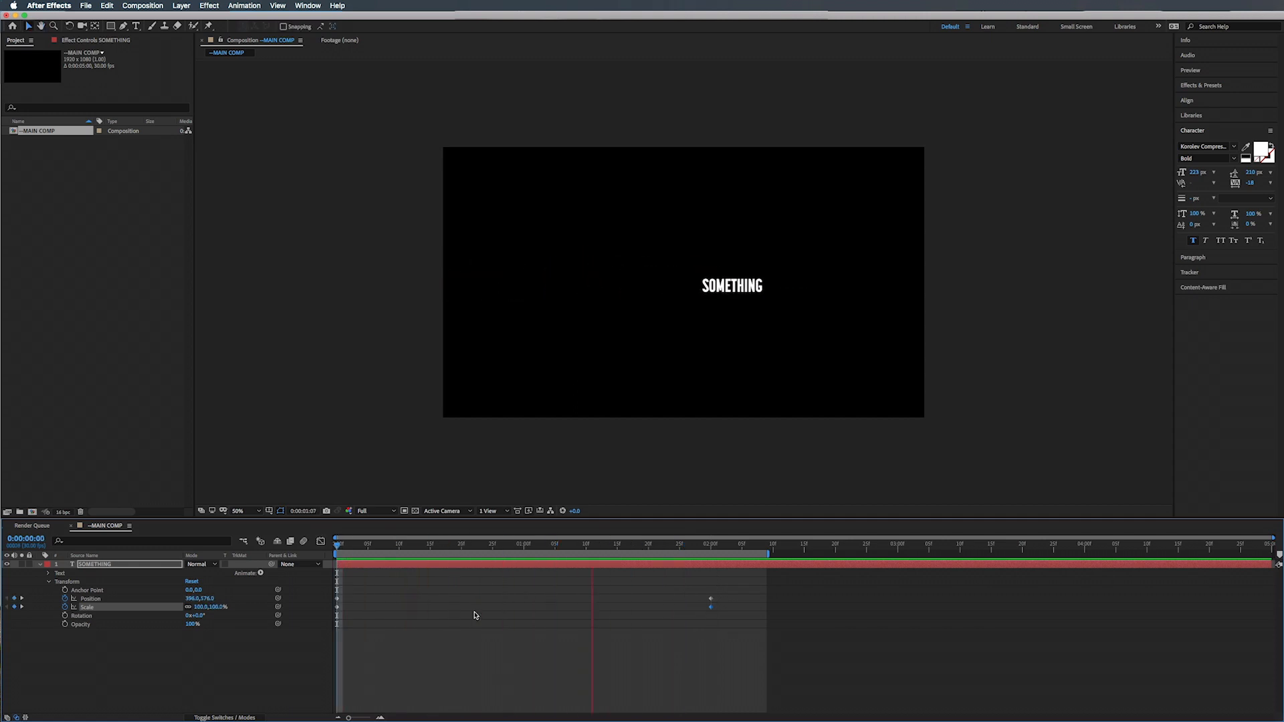
click(486, 546)
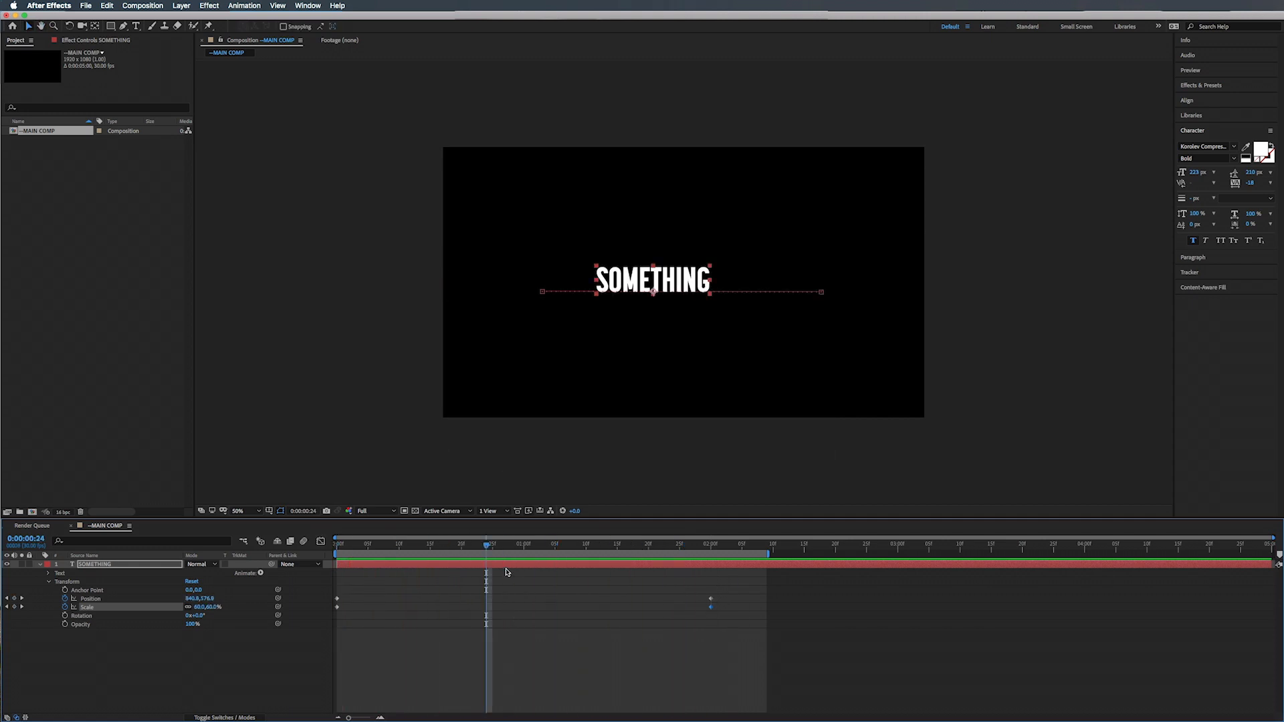
drag(501, 547, 331, 625)
click(412, 639)
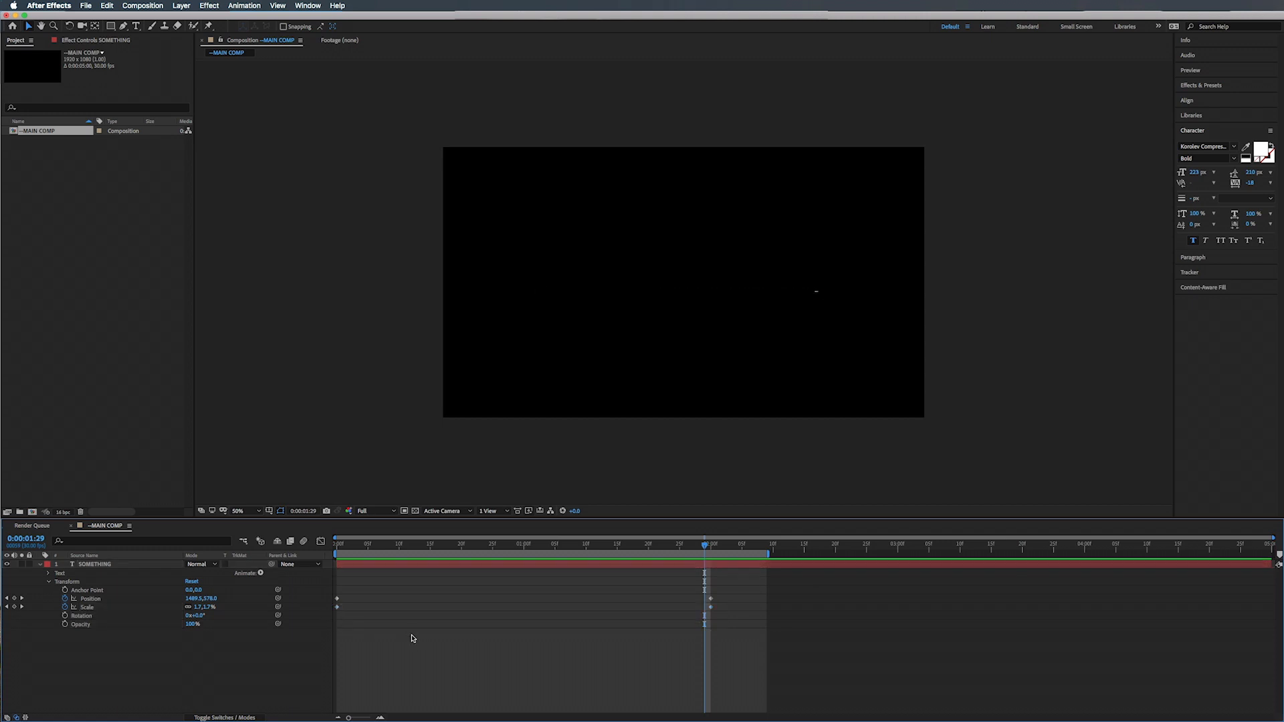
Step: Time-reverse the two Scale keyframes so the text grows from 0% to 100%
click(86, 609)
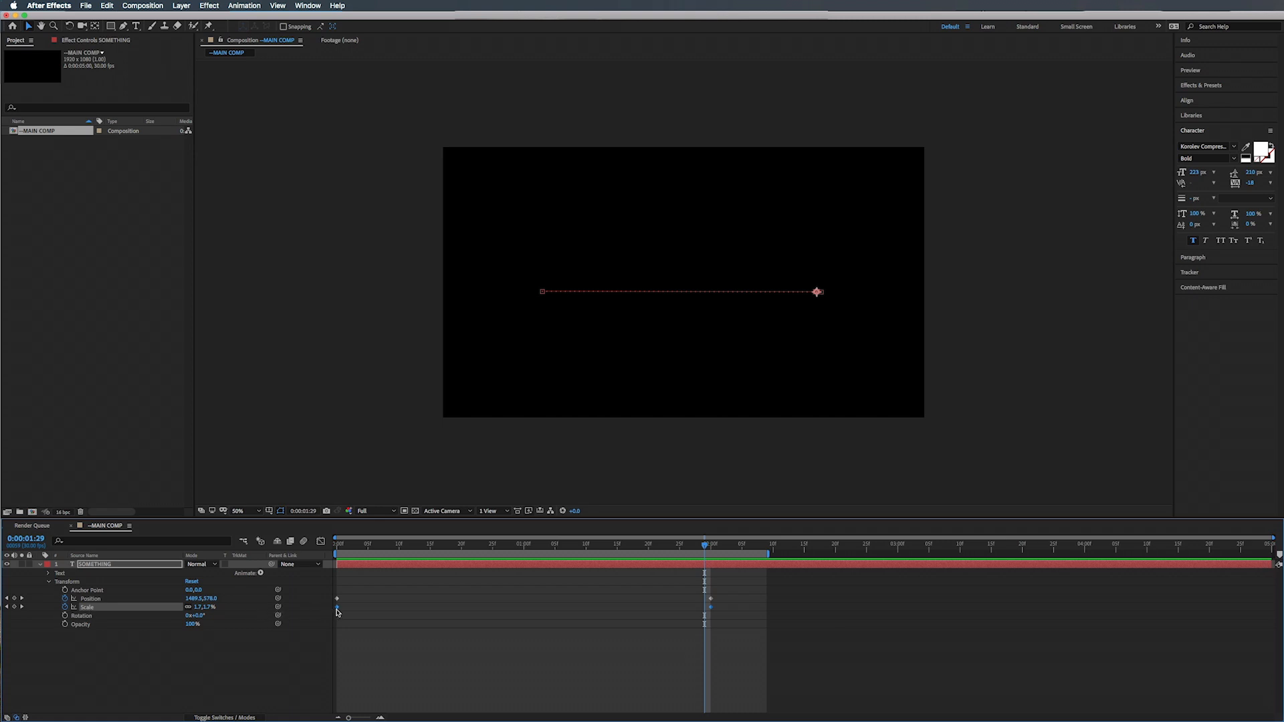
right_click(711, 608)
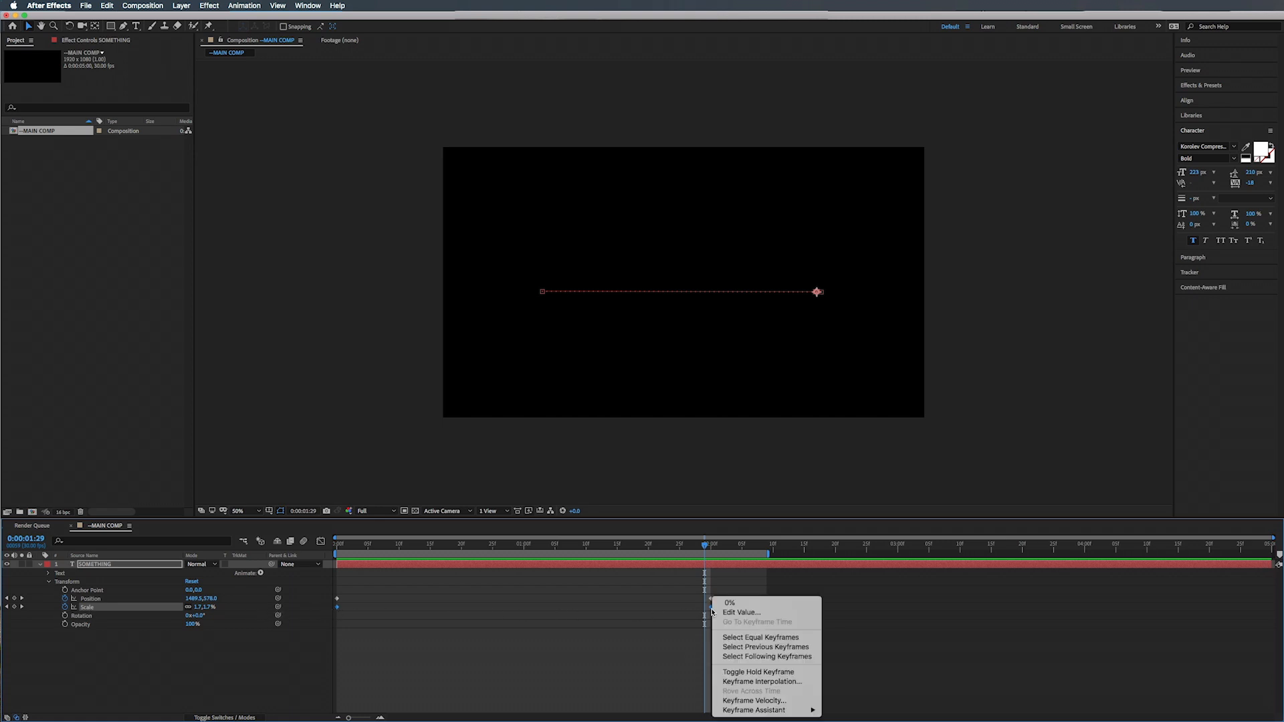
mouse_move(813, 710)
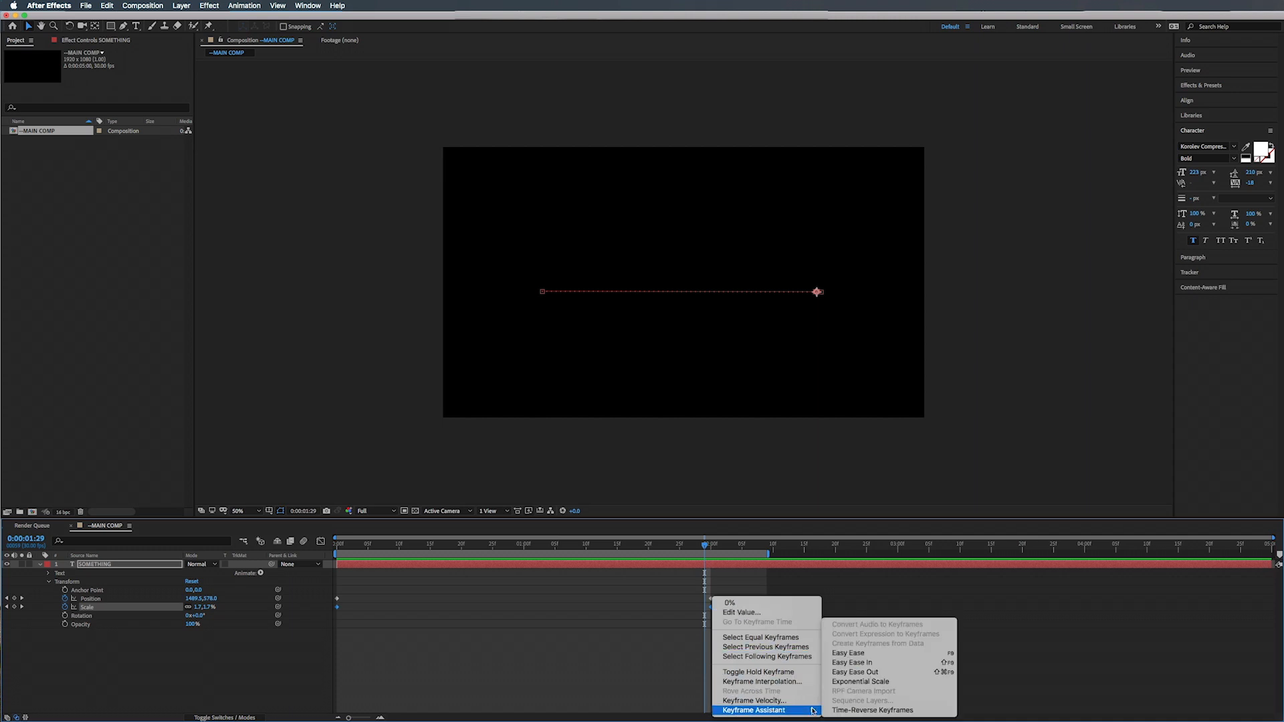
click(879, 711)
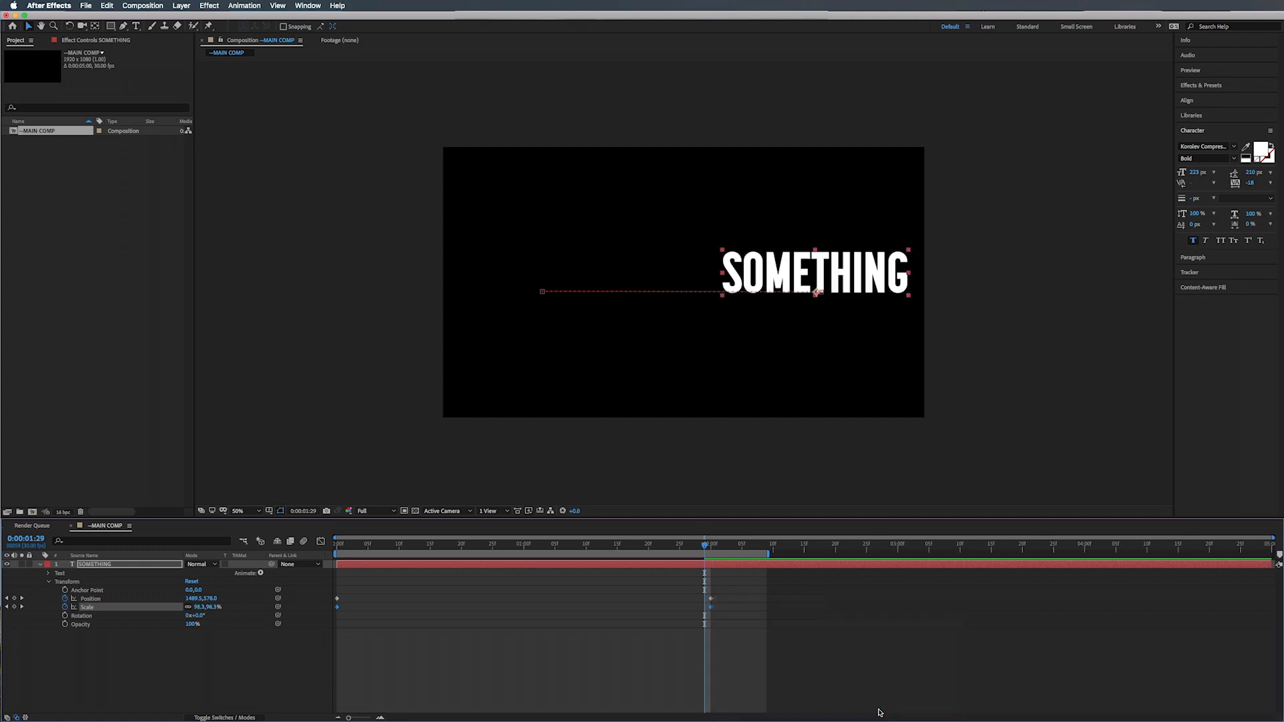
Step: Preview the text's reversed scale animation from the start of the composition
mouse_move(712, 610)
key(space)
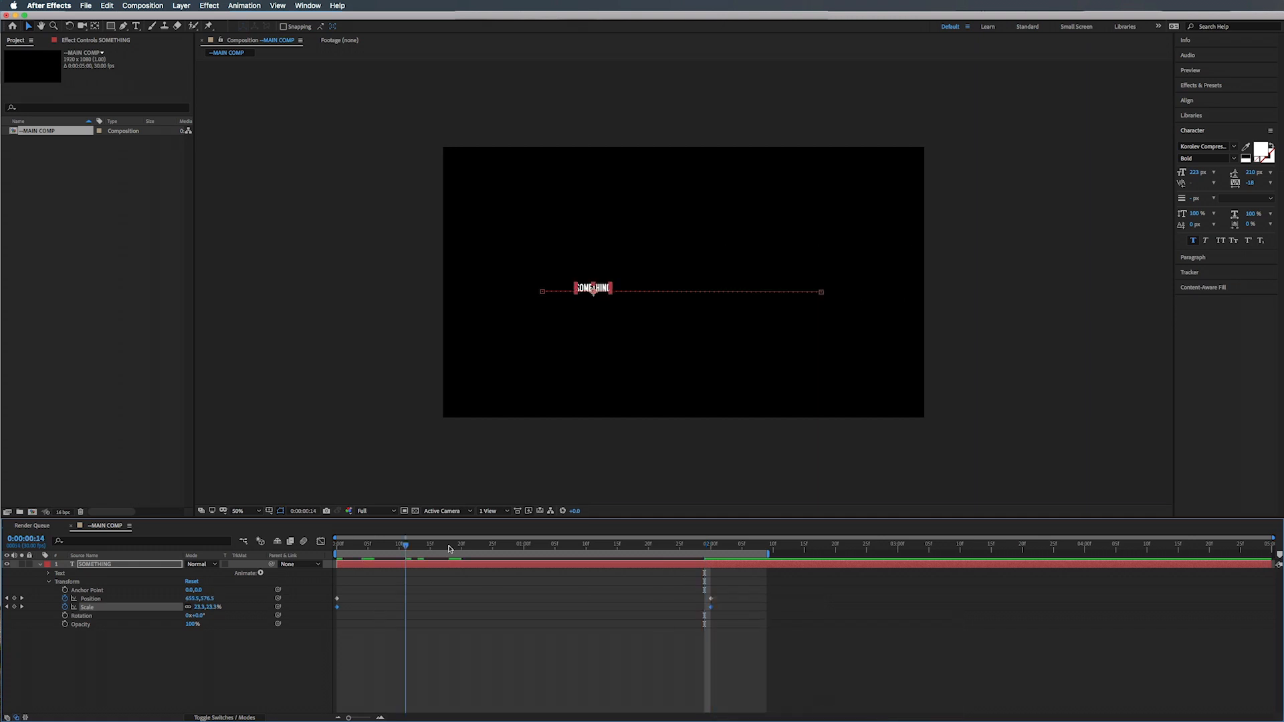
key(space)
key(space)
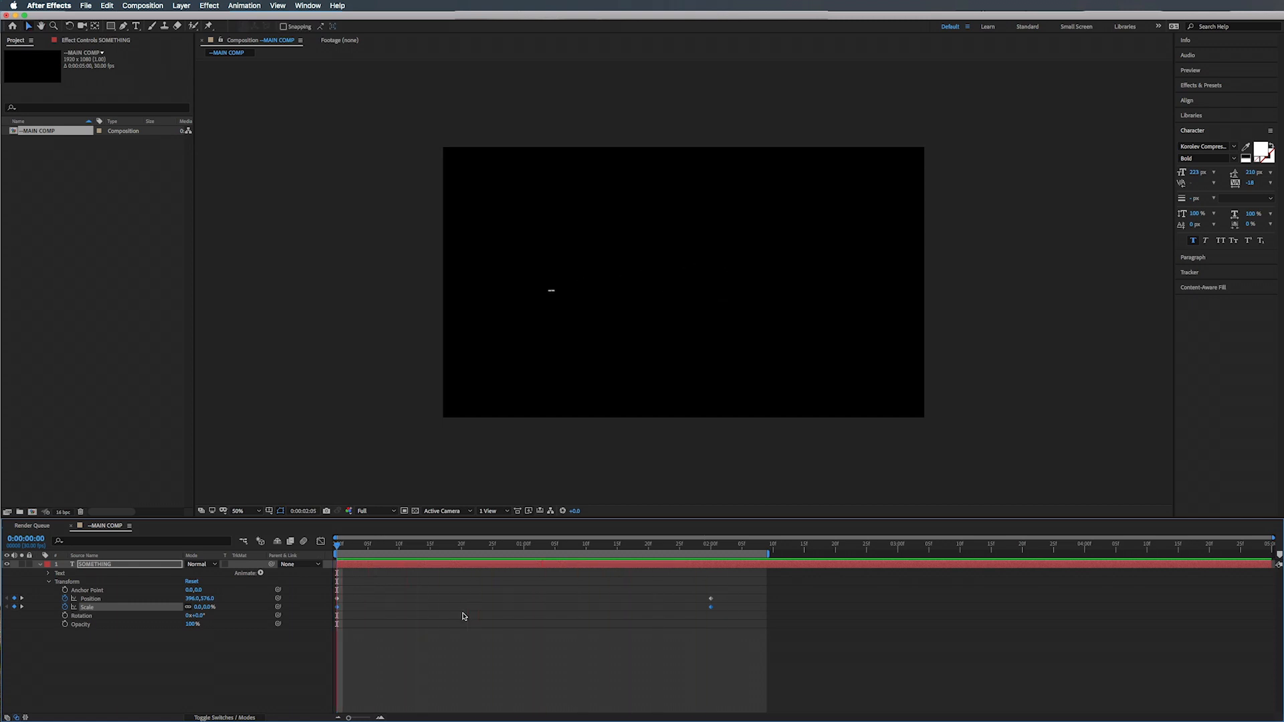
key(space)
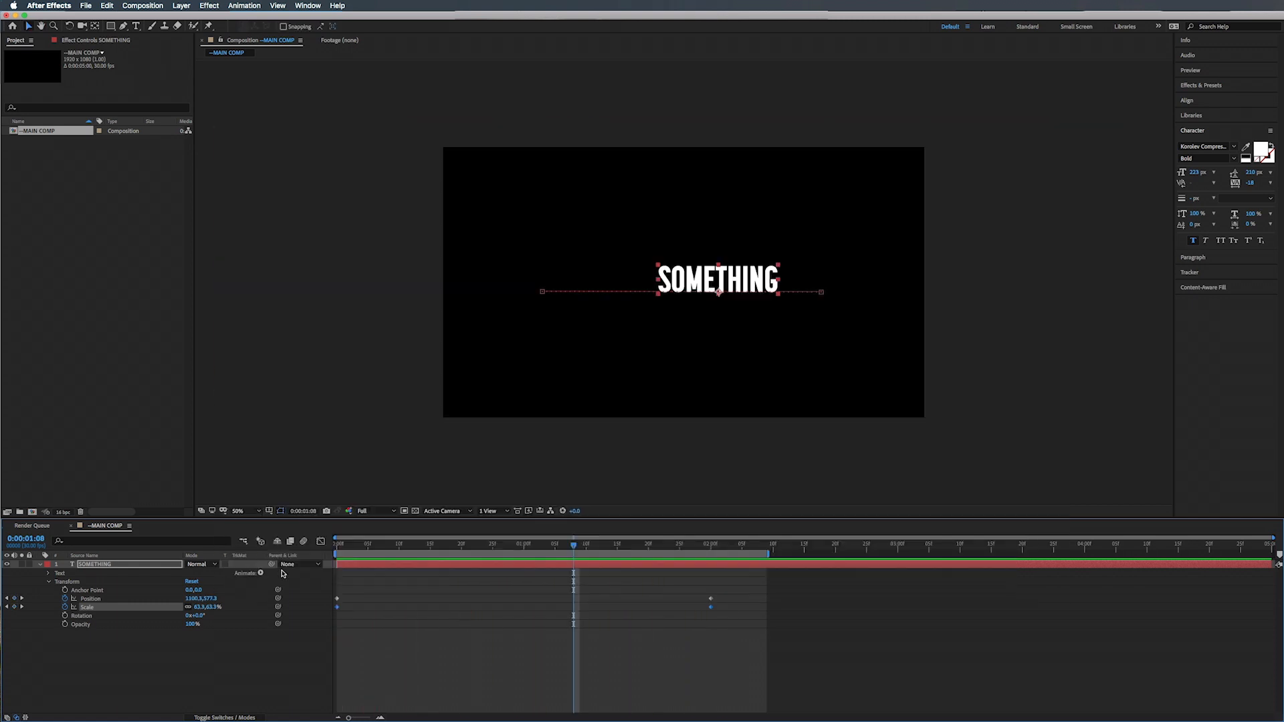
Step: Collapse the SOMETHING layer's properties, search the effects for "fill" and apply the Fill effect to the text
click(43, 565)
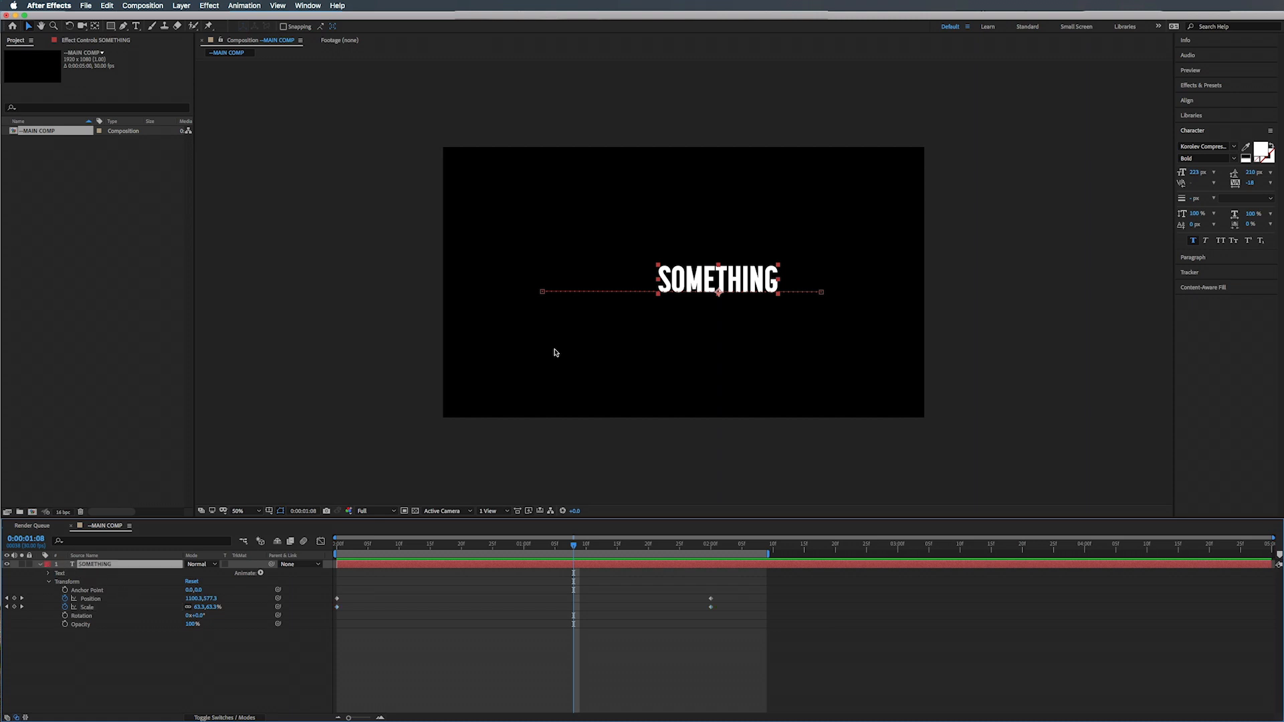
click(40, 565)
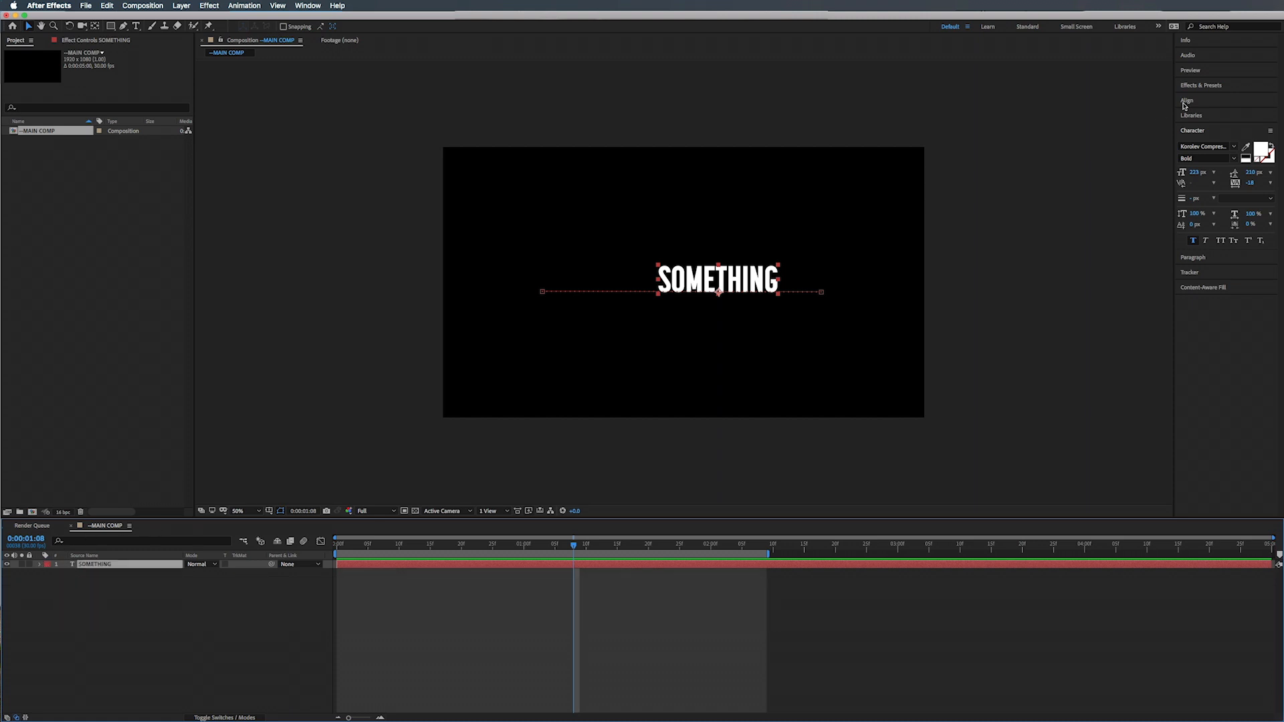
click(1209, 86)
click(1210, 99)
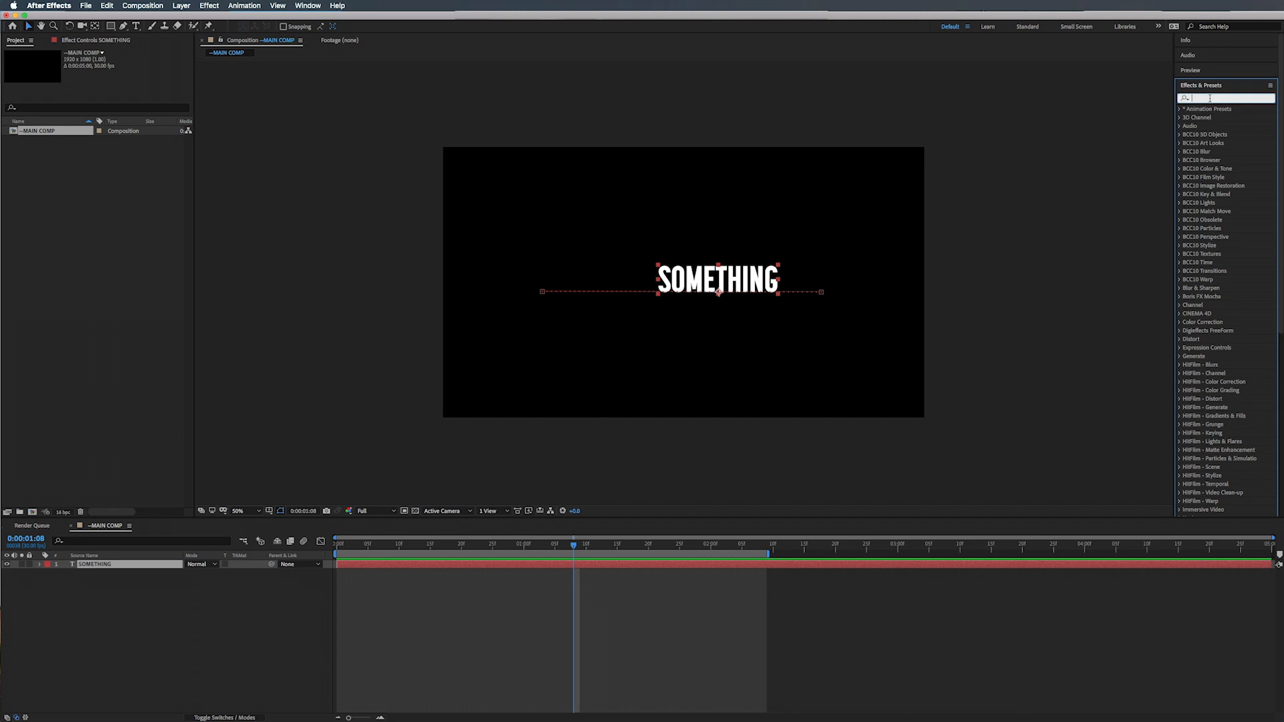
text(fill)
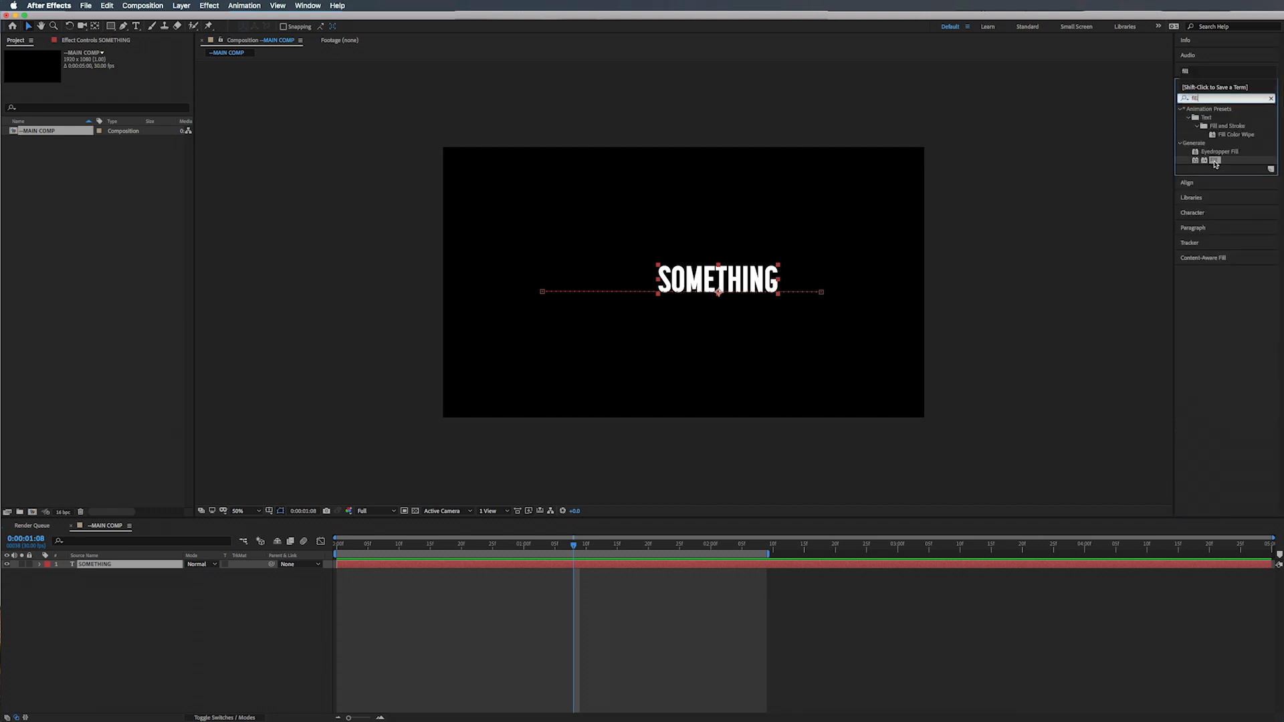
drag(1215, 162, 1063, 279)
drag(896, 545, 889, 565)
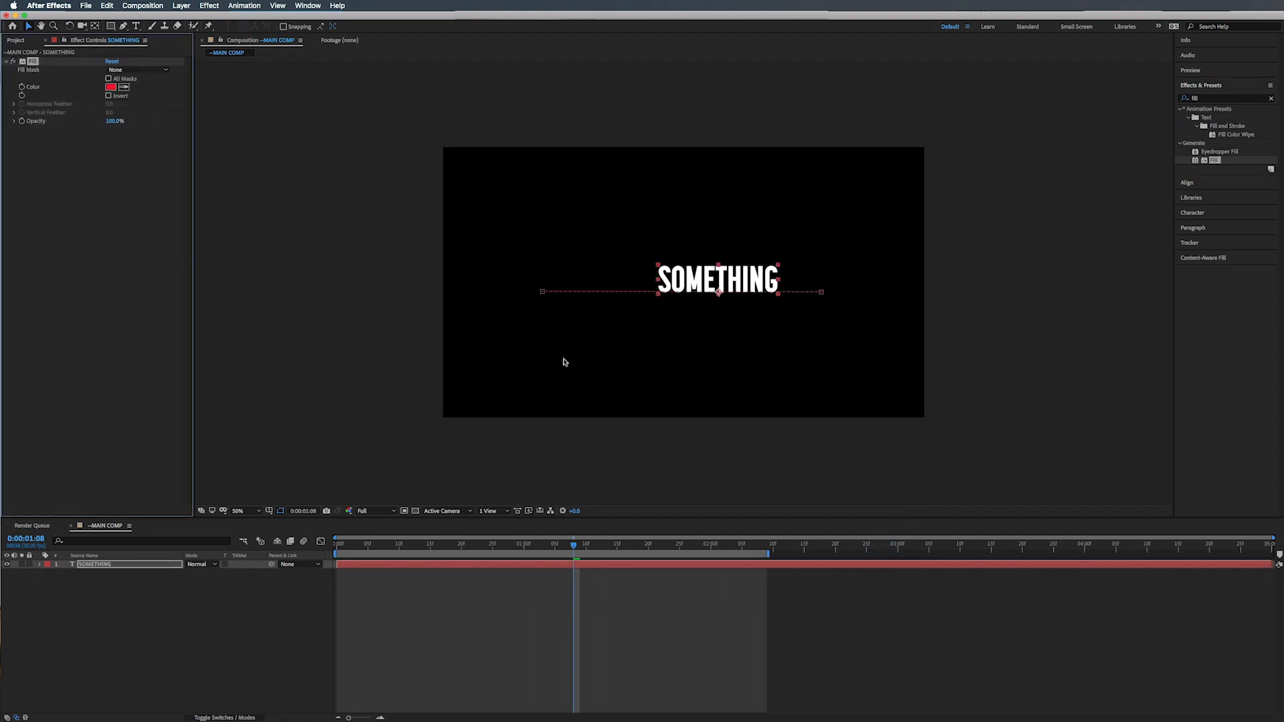
Step: Change the Fill effect's color to yellow, FFE300
click(111, 87)
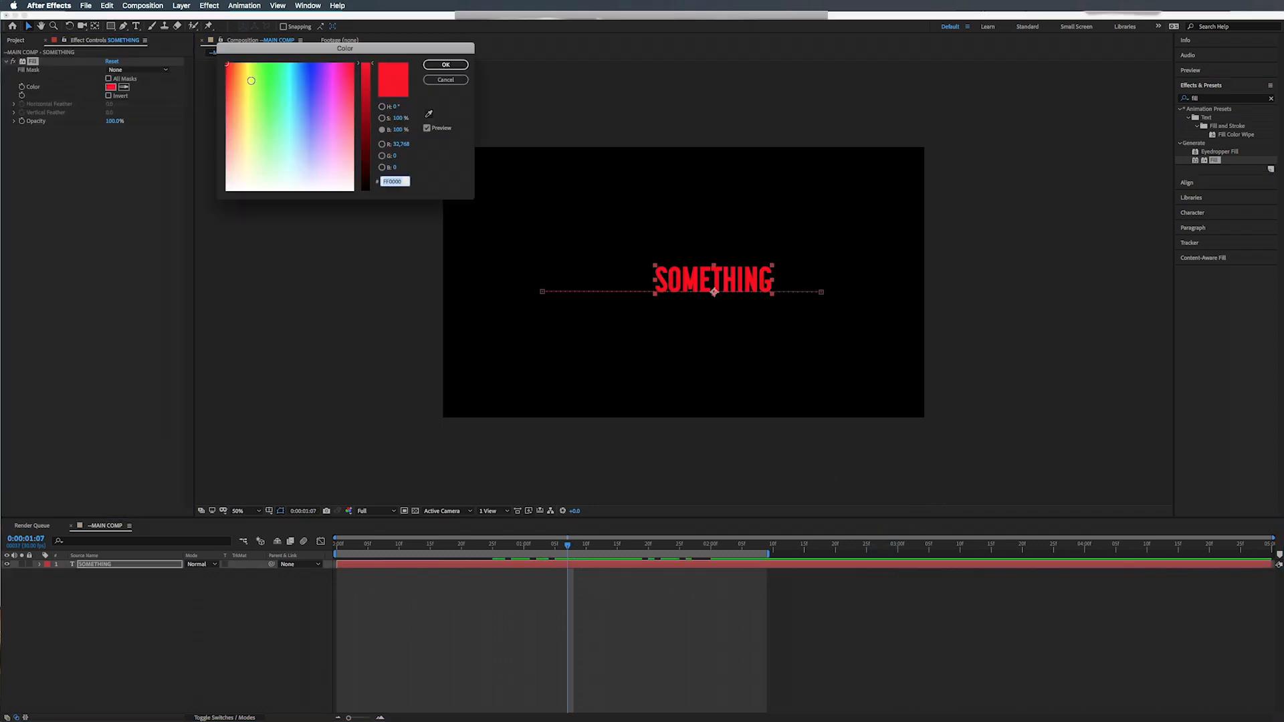
click(252, 74)
drag(252, 73, 245, 59)
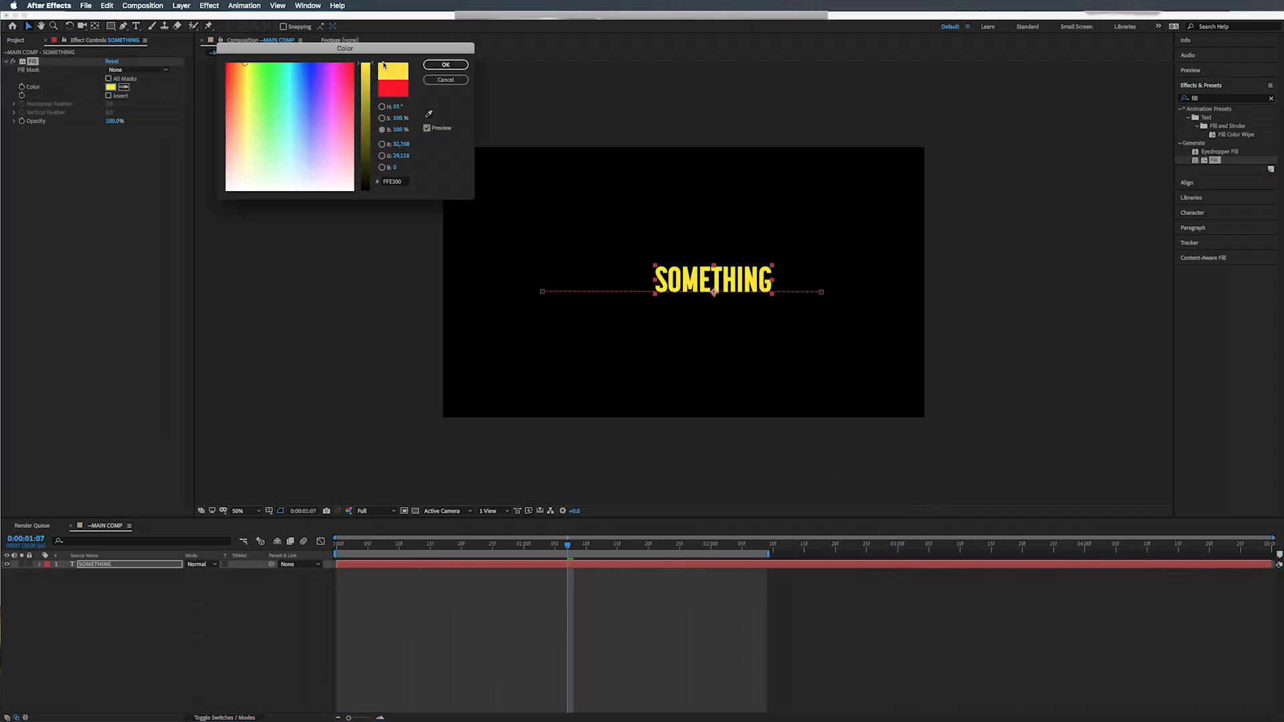
click(446, 65)
Step: Set a keyframe for the Fill effect's Color at 0:00:00:19 and show the layer's keyframed properties
drag(529, 547, 458, 547)
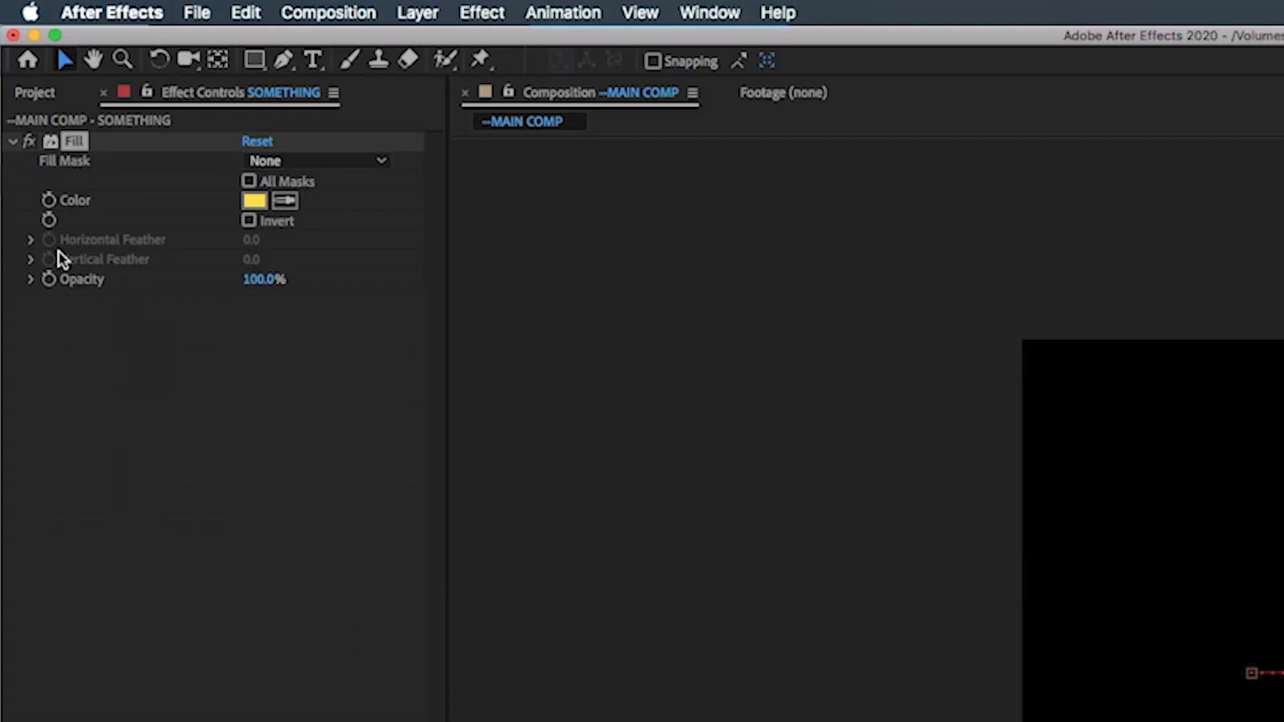
click(51, 201)
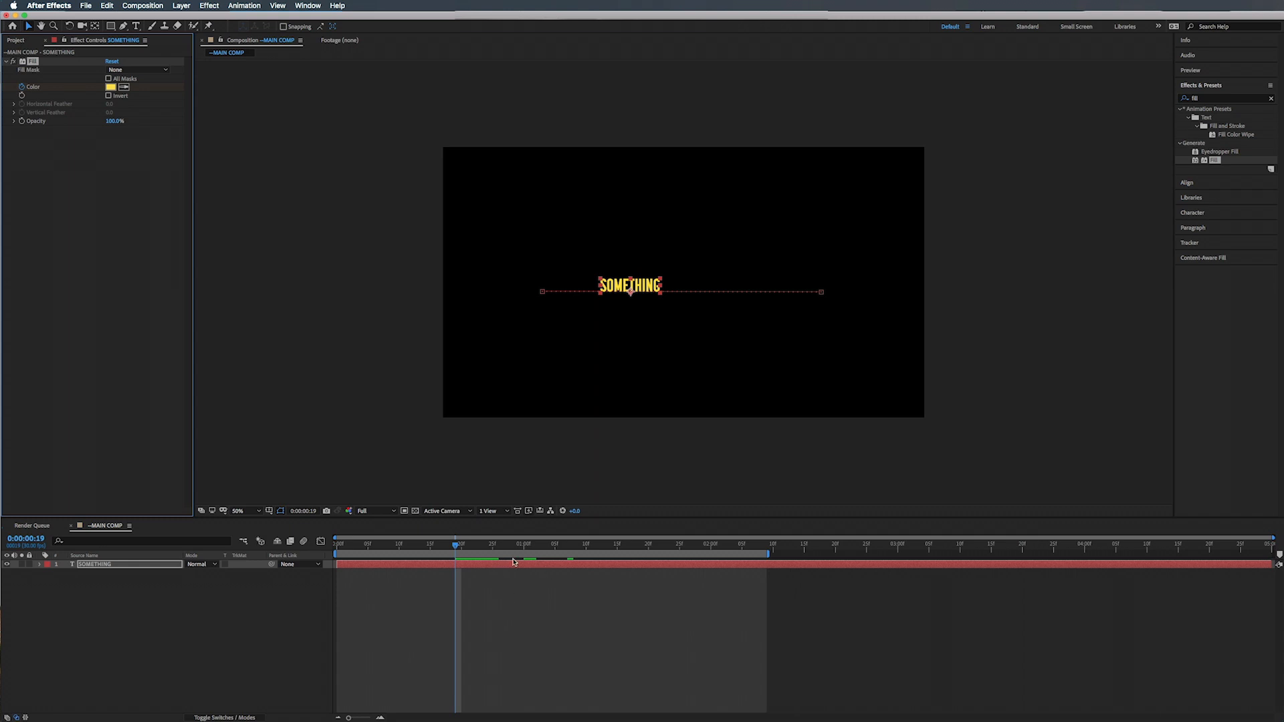
key(u)
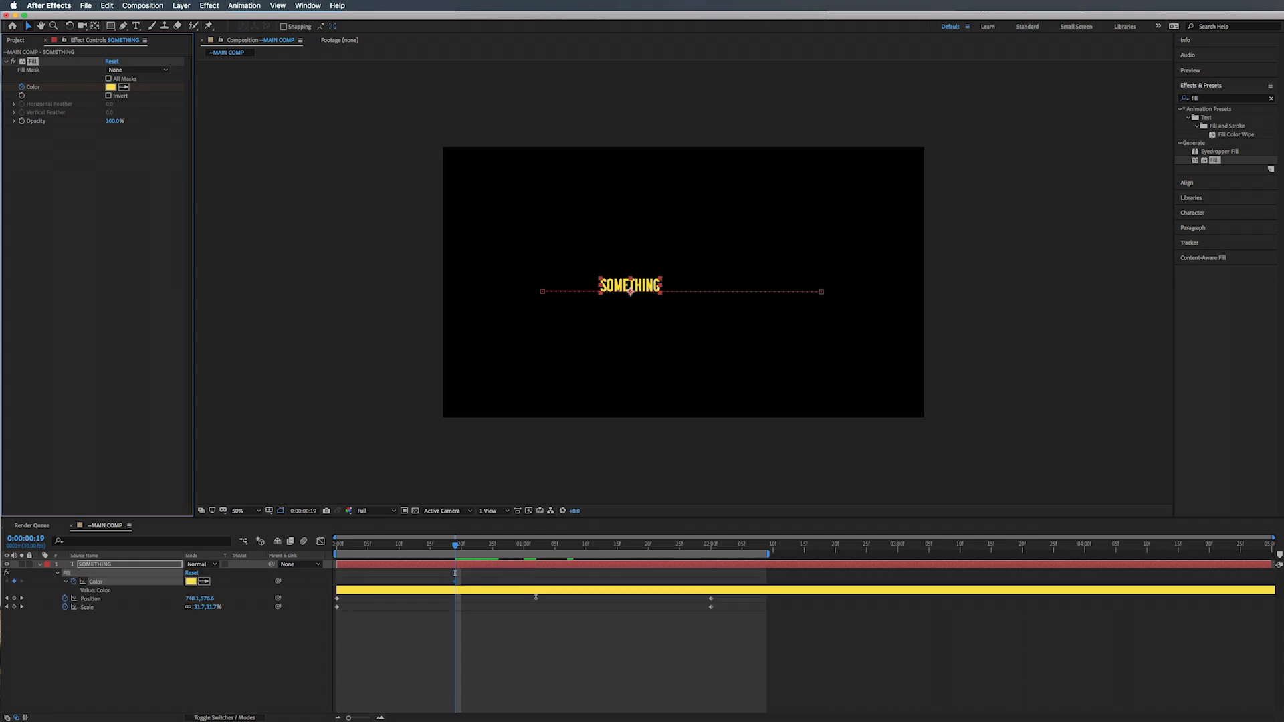
Step: Add a cyan keyframe for the Fill Color at 0:00:01:15 and scrub through the color transition
drag(454, 551, 345, 550)
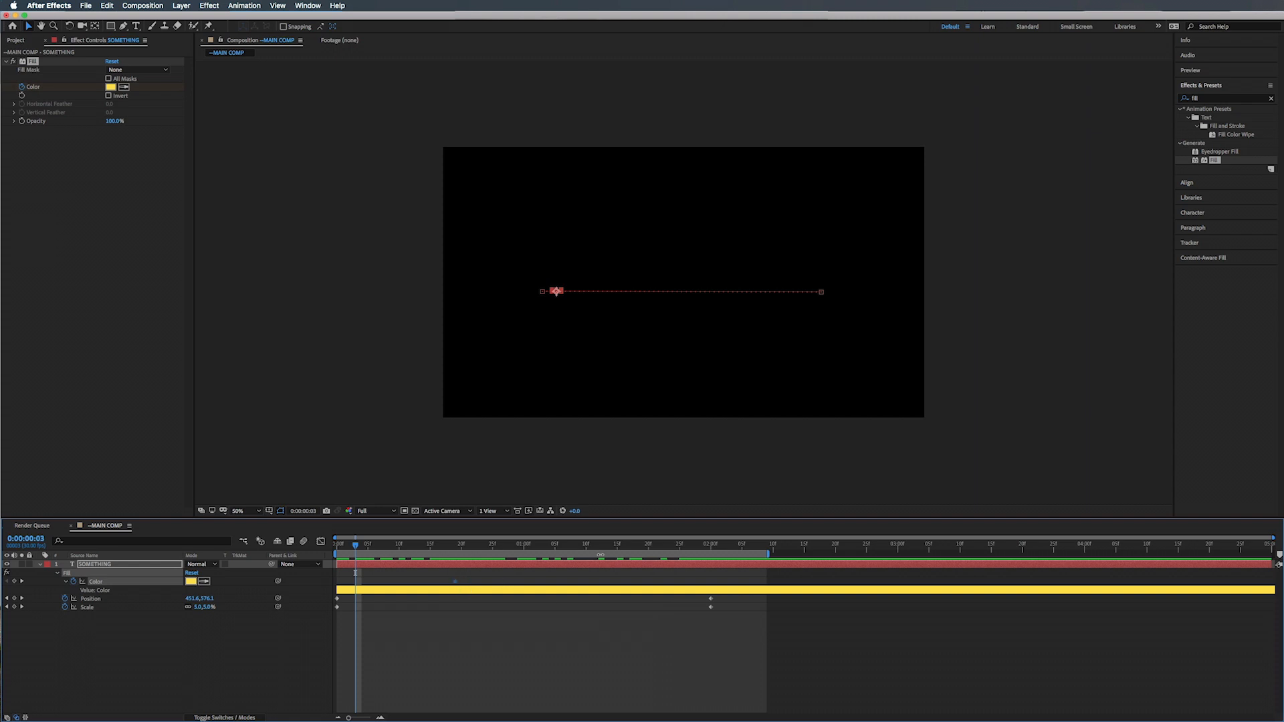
mouse_move(601, 548)
mouse_down()
mouse_move(636, 547)
mouse_move(615, 545)
mouse_up()
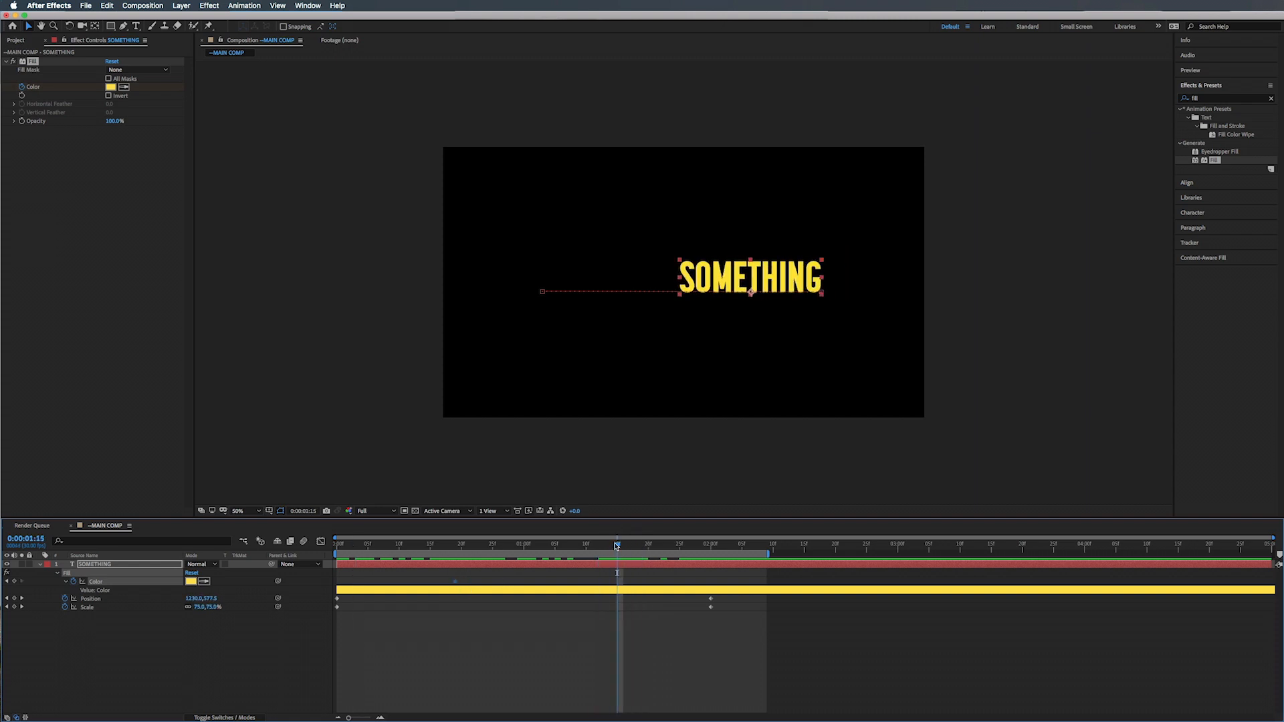
click(111, 88)
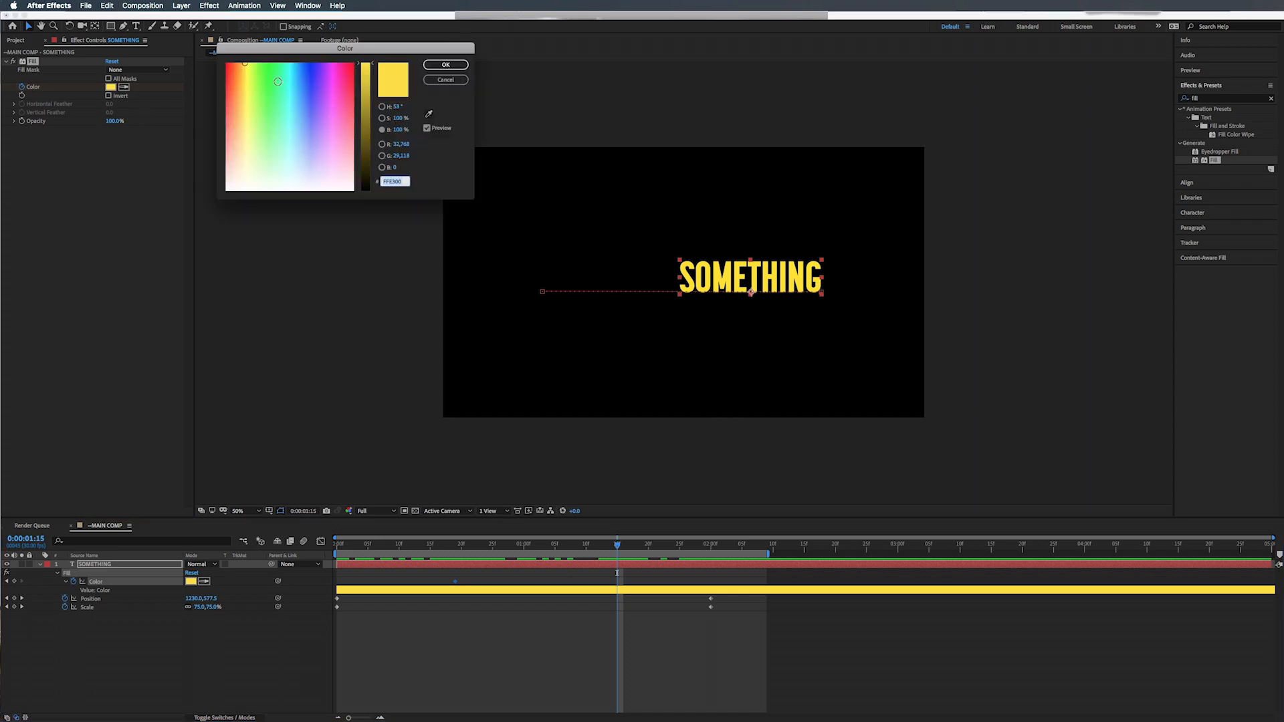
drag(296, 80, 287, 53)
click(446, 64)
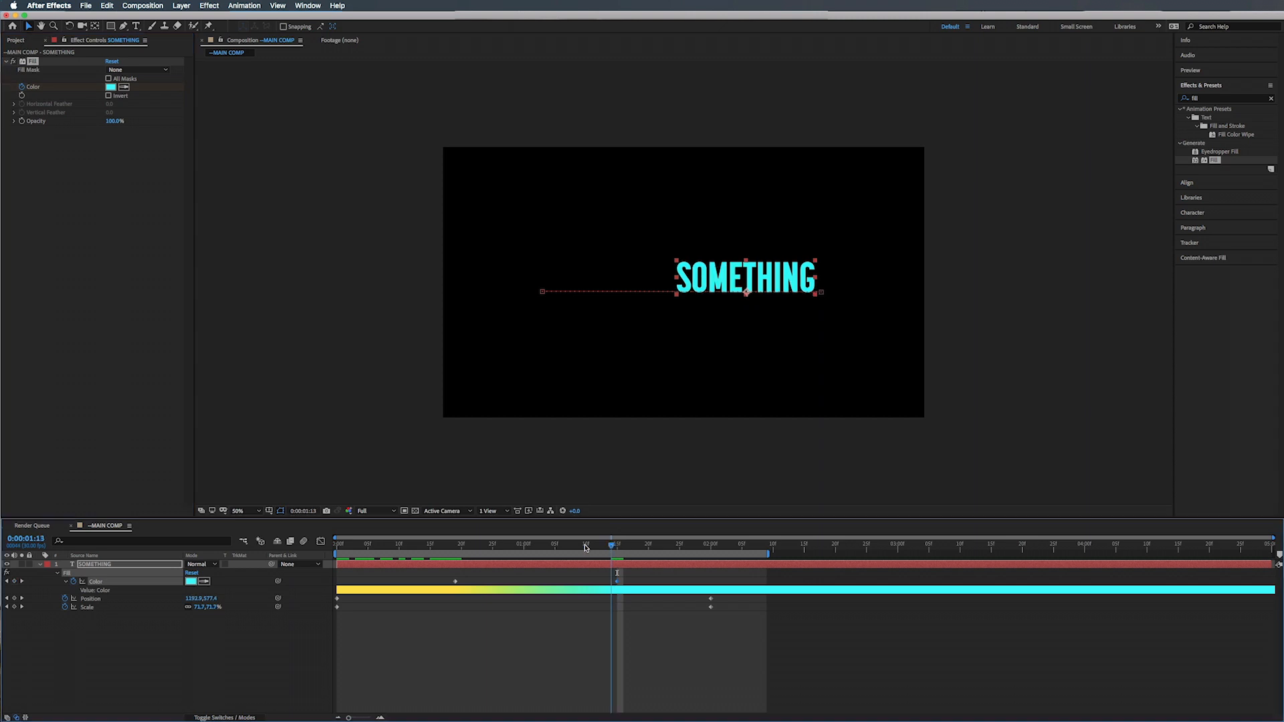
drag(619, 545, 585, 538)
drag(485, 543, 549, 543)
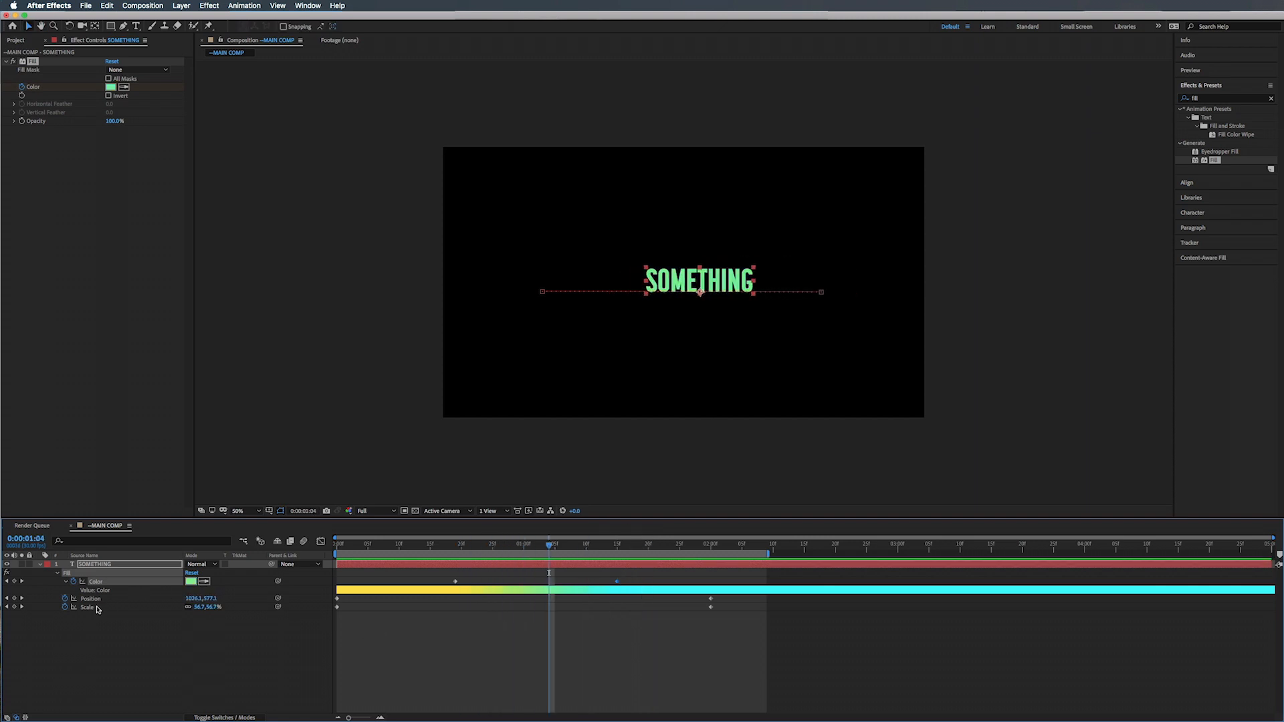
Step: Bend the text's motion path into a downward arc by pulling both Position keyframes' path handles down
click(91, 599)
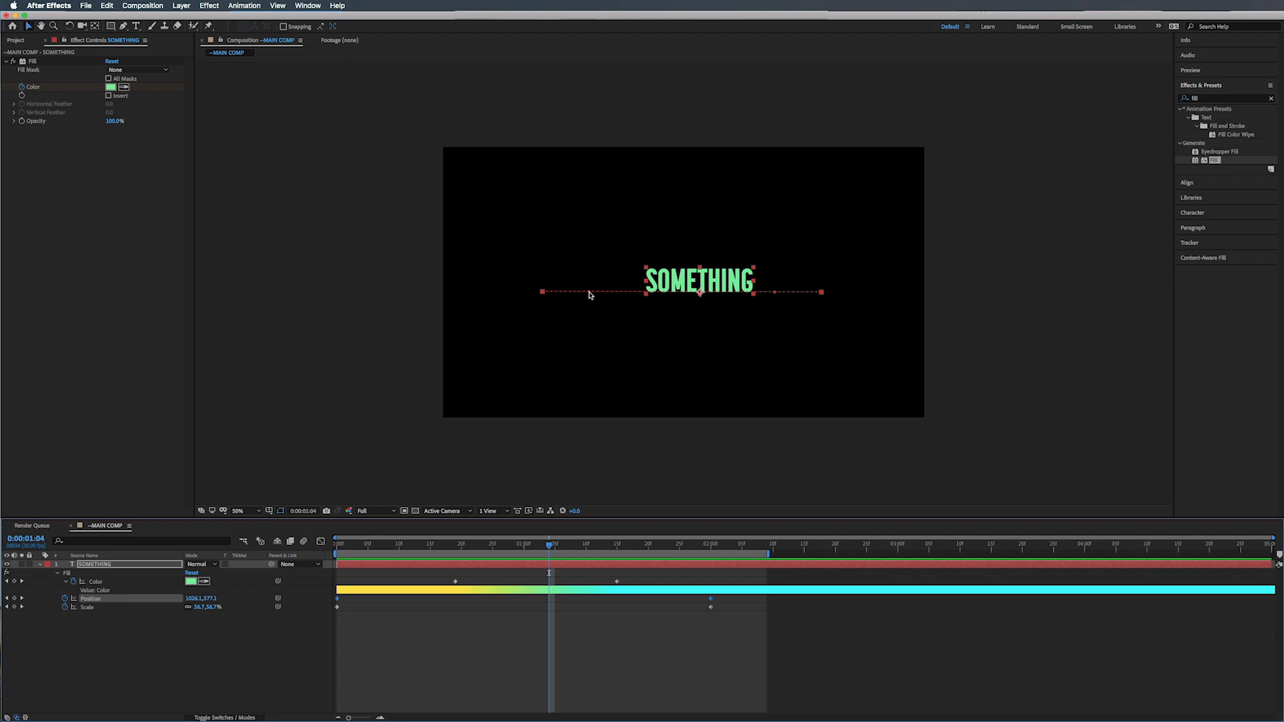
drag(589, 295, 622, 363)
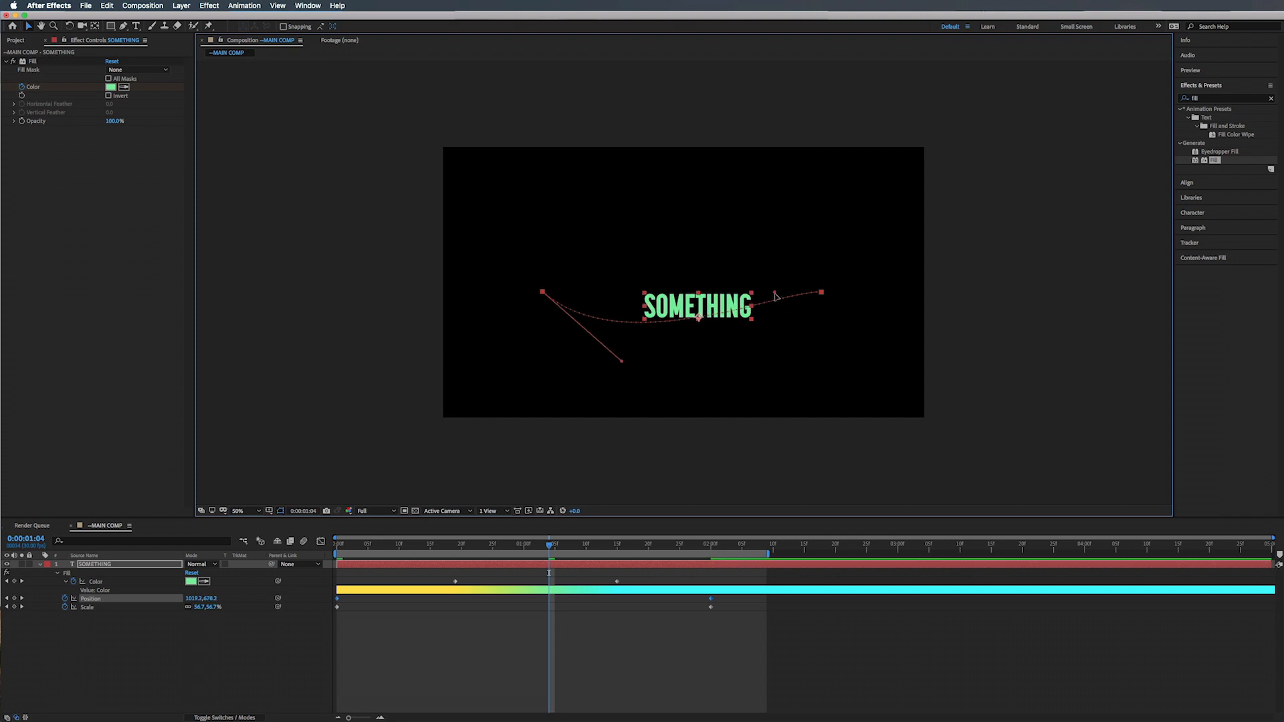
drag(776, 295, 778, 353)
Step: Preview the text's movement along the curved path from the start of the composition
key(Home)
key(space)
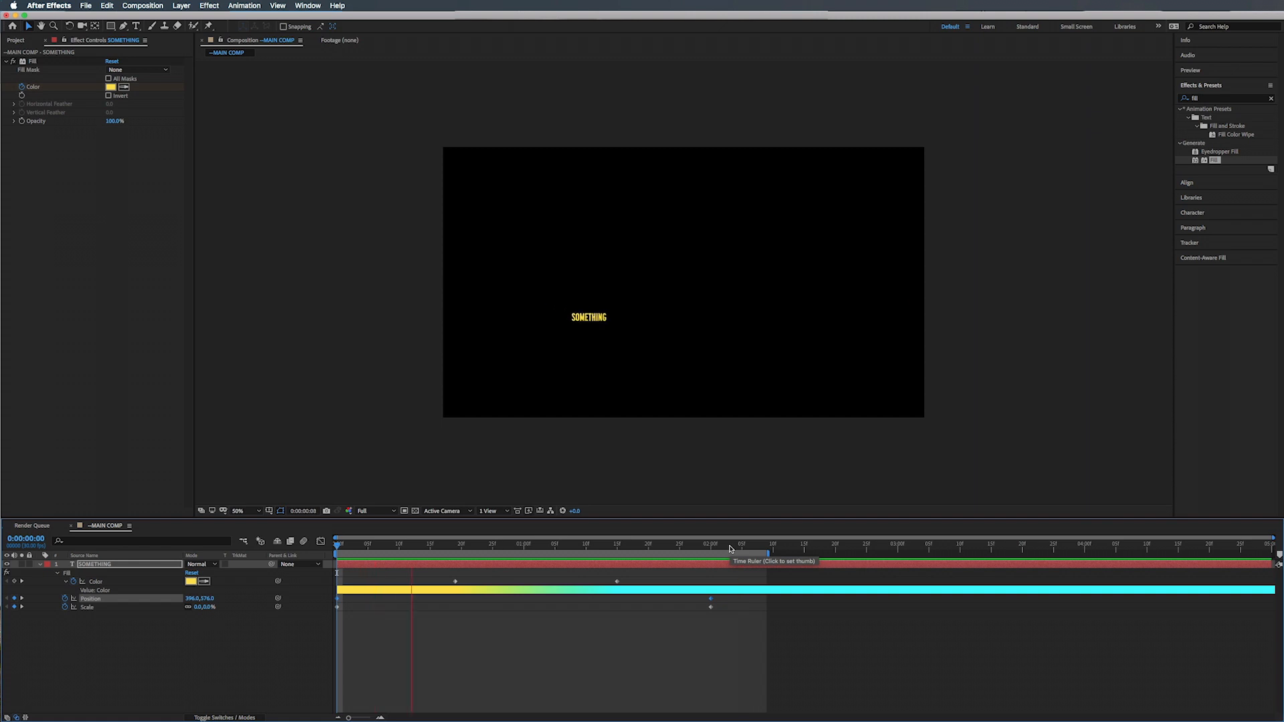
click(544, 547)
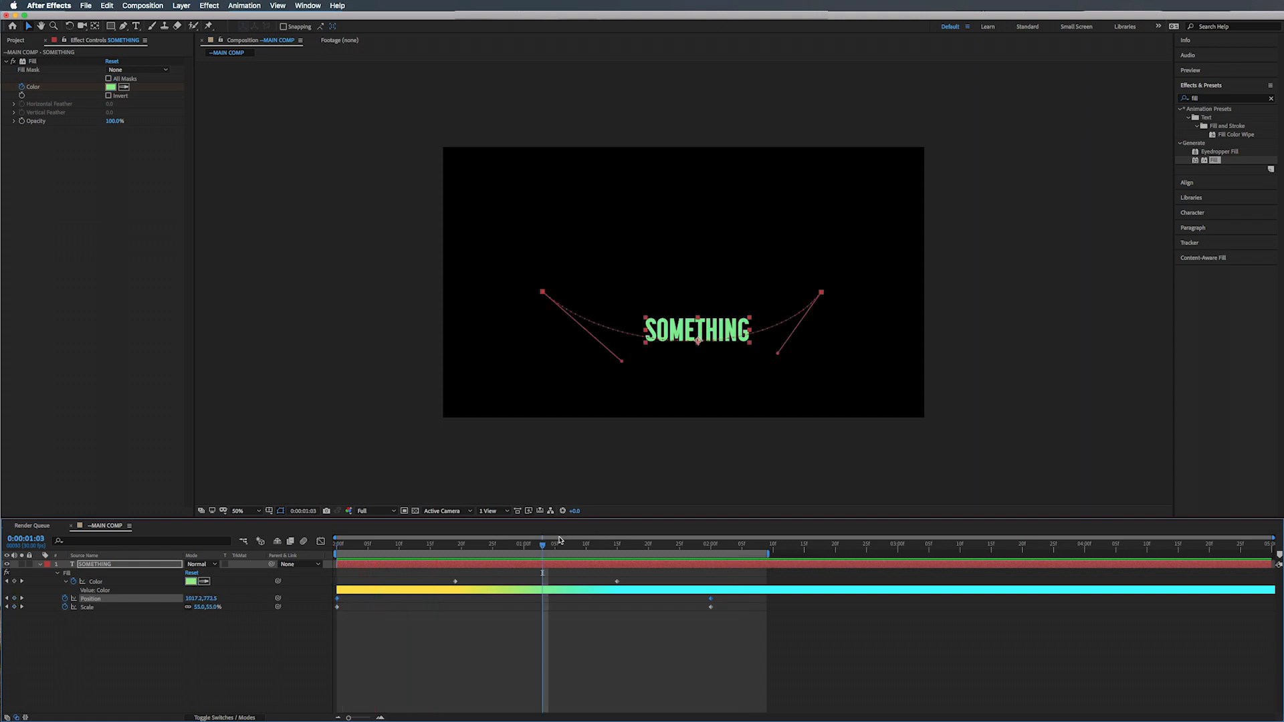
Step: At 0:00:00:20, move the text to about 1358, 204 for a new Position keyframe and reshape the path's curves with its handles
drag(542, 549, 461, 551)
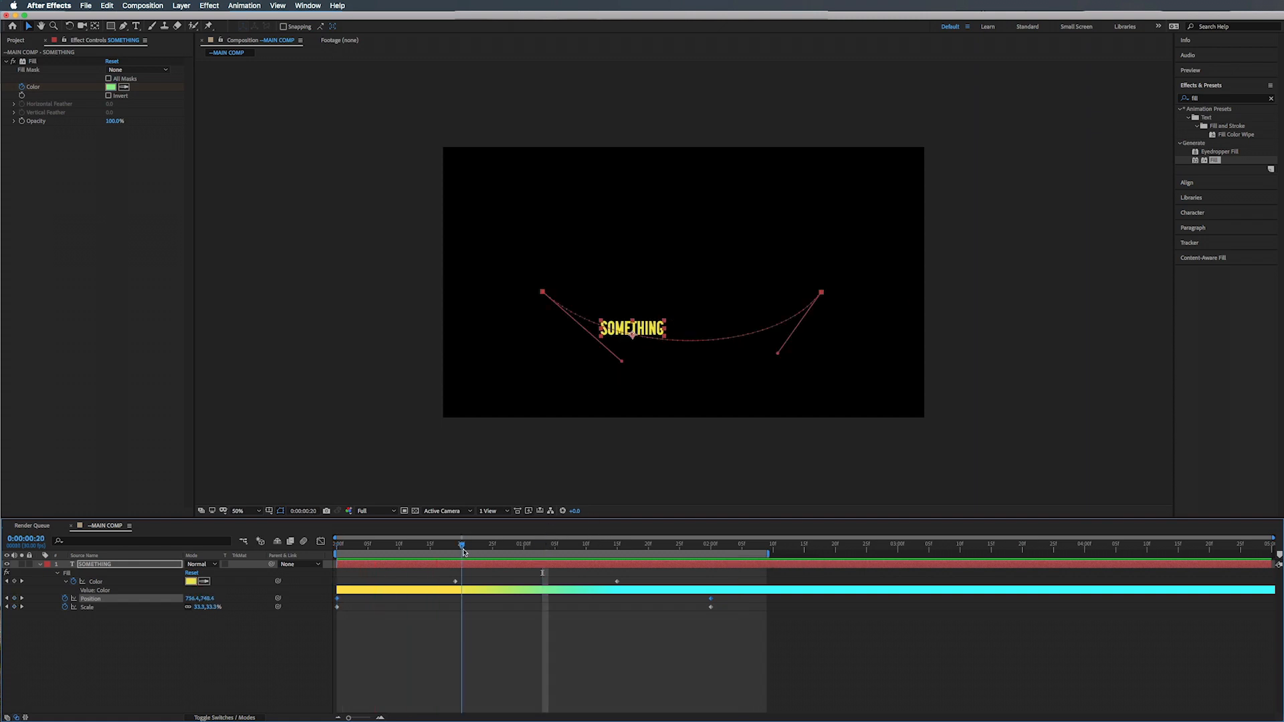
drag(620, 330, 770, 195)
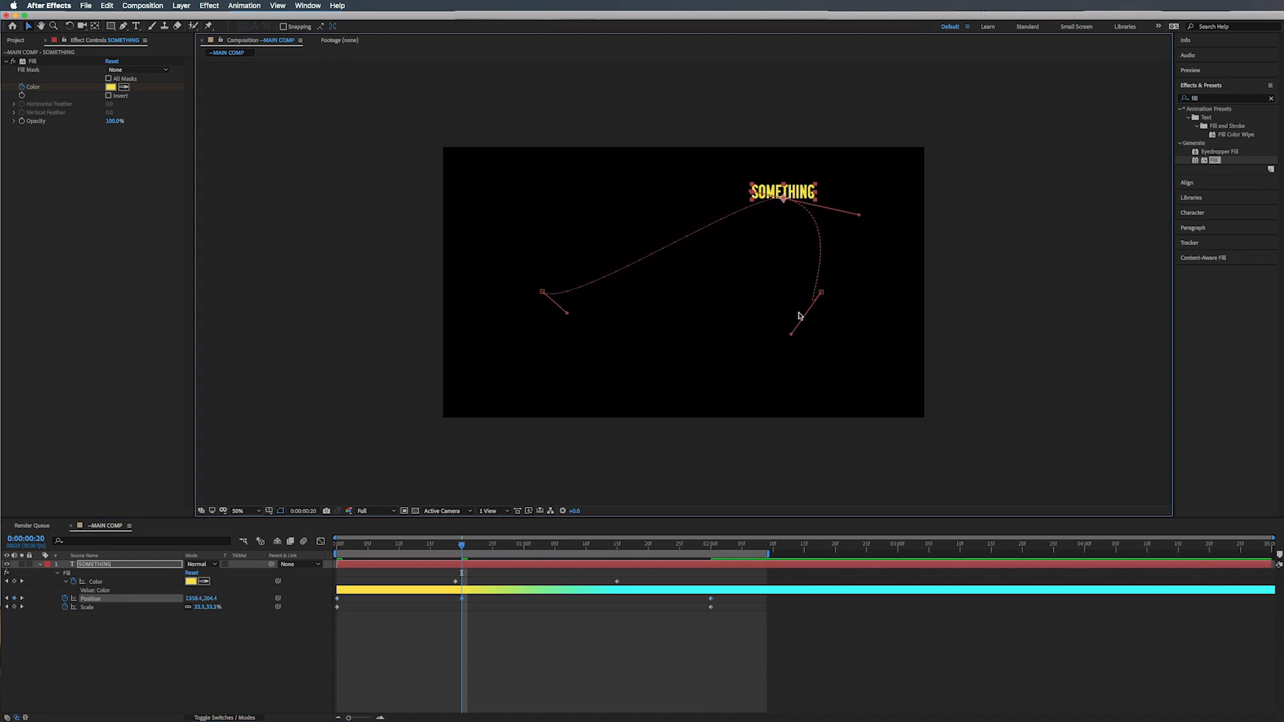
drag(792, 334, 845, 271)
drag(861, 216, 858, 200)
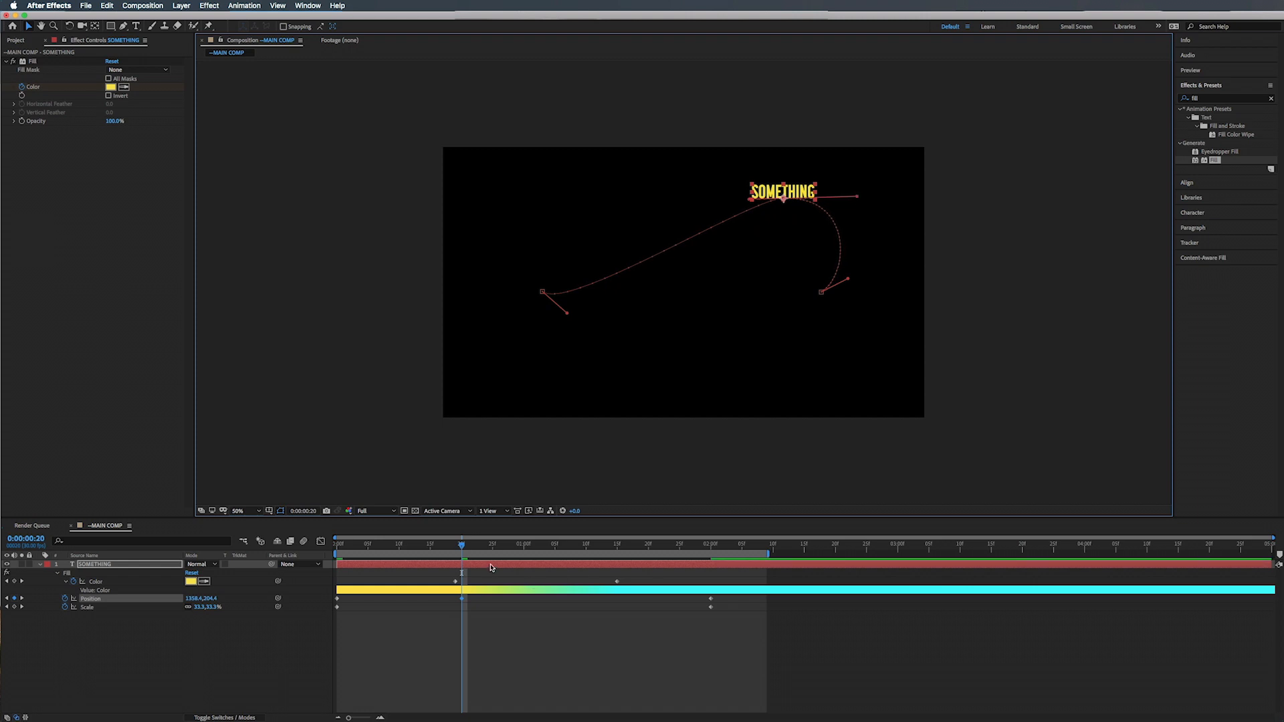
drag(569, 319, 568, 285)
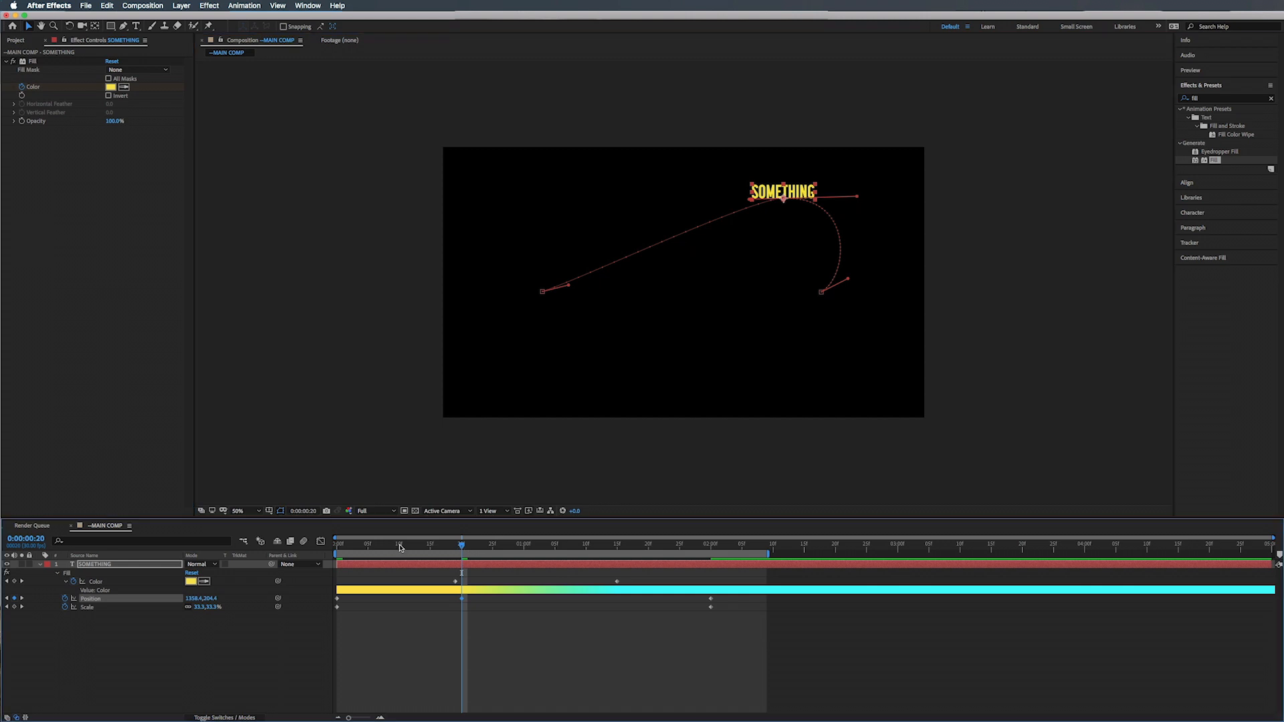
Step: Return to 0:00:00:00 and preview the text's movement along the reshaped three-keyframe path
drag(400, 547, 334, 547)
click(291, 543)
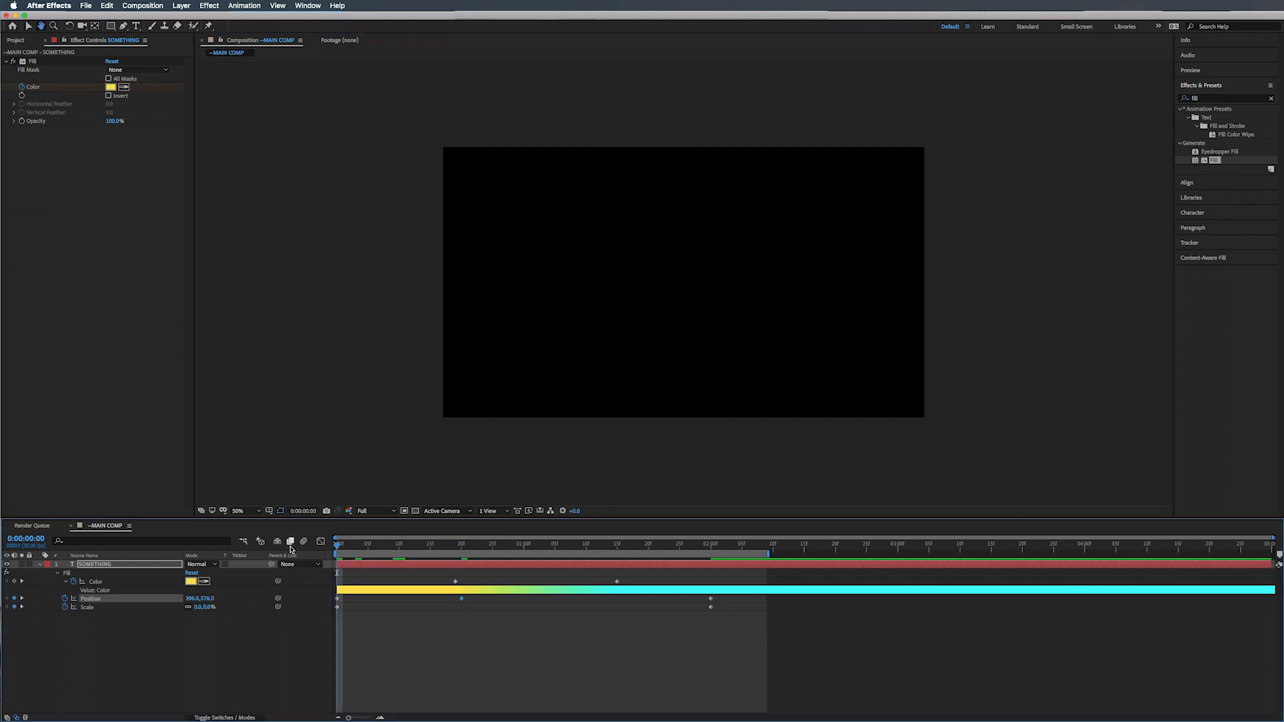
key(space)
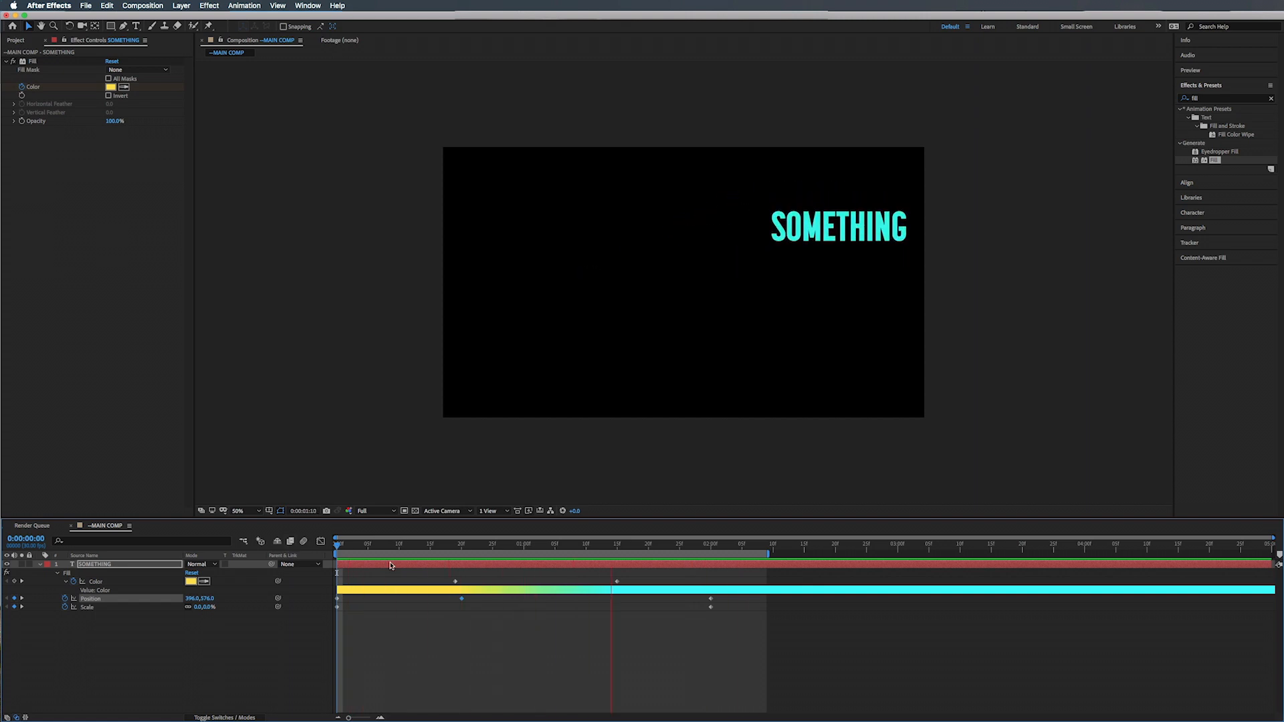
Step: Preview the three-keyframe motion from the start and scrub past 0:00:00:20 to compare the text's speed on both sides of the middle Position keyframe
click(461, 541)
drag(461, 545, 311, 544)
key(space)
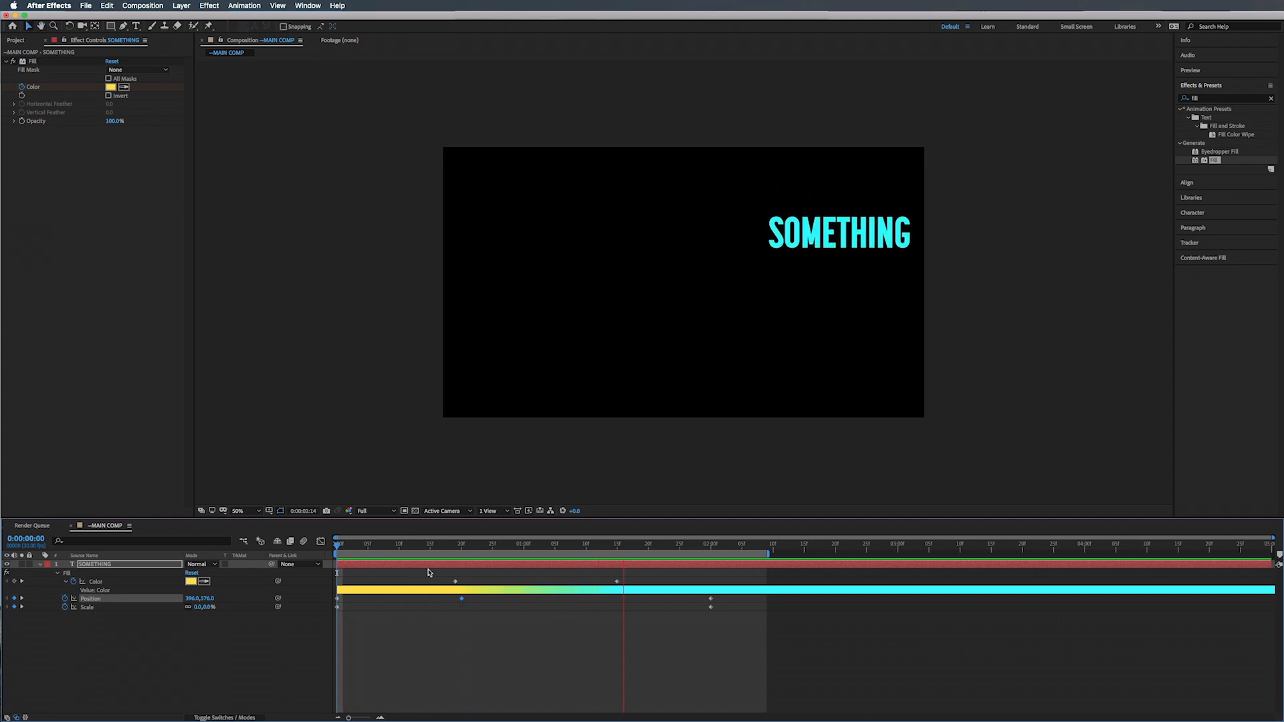
key(space)
click(461, 545)
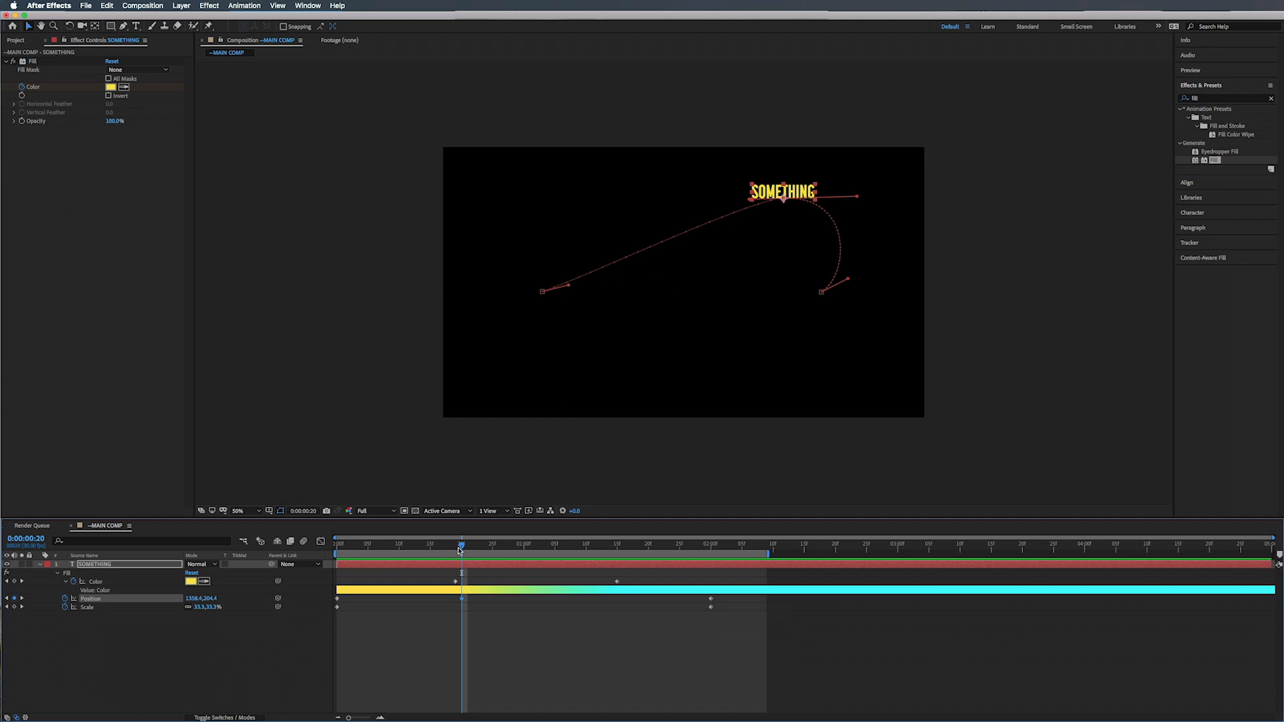
drag(460, 549, 549, 554)
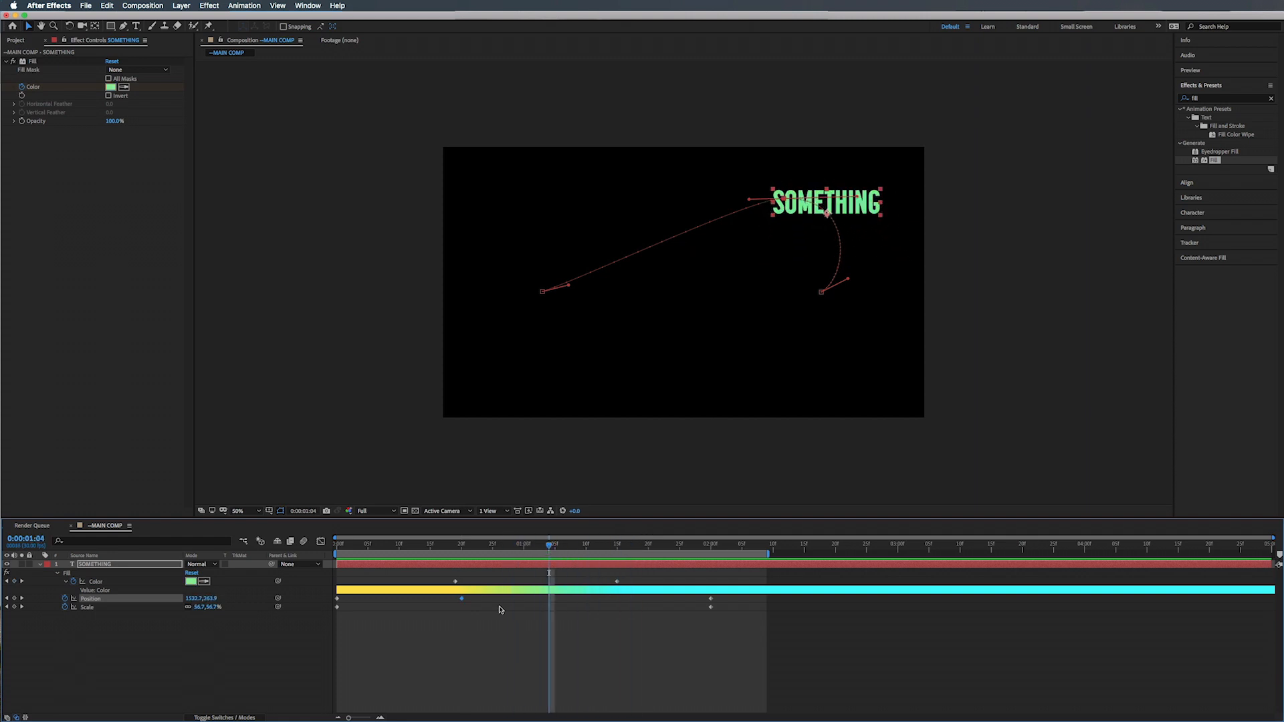
Step: Set the middle Position keyframe to Rove Across Time and preview the text's movement
right_click(462, 600)
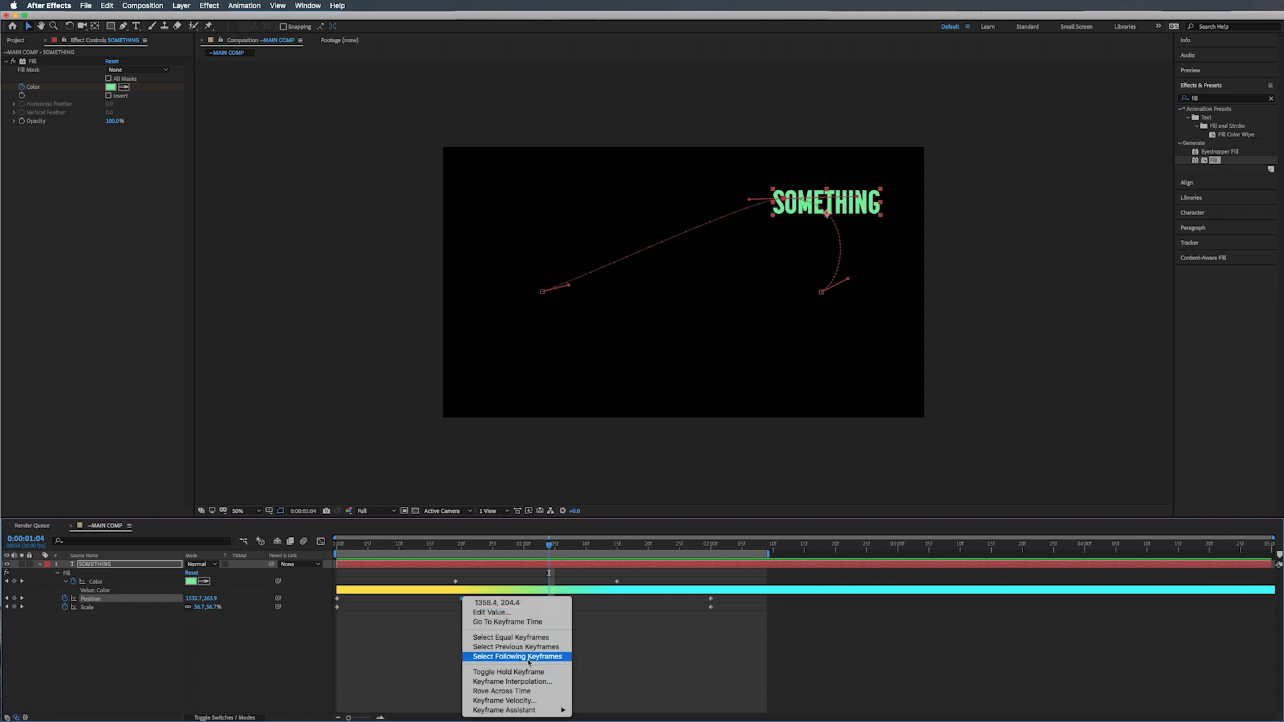
click(517, 691)
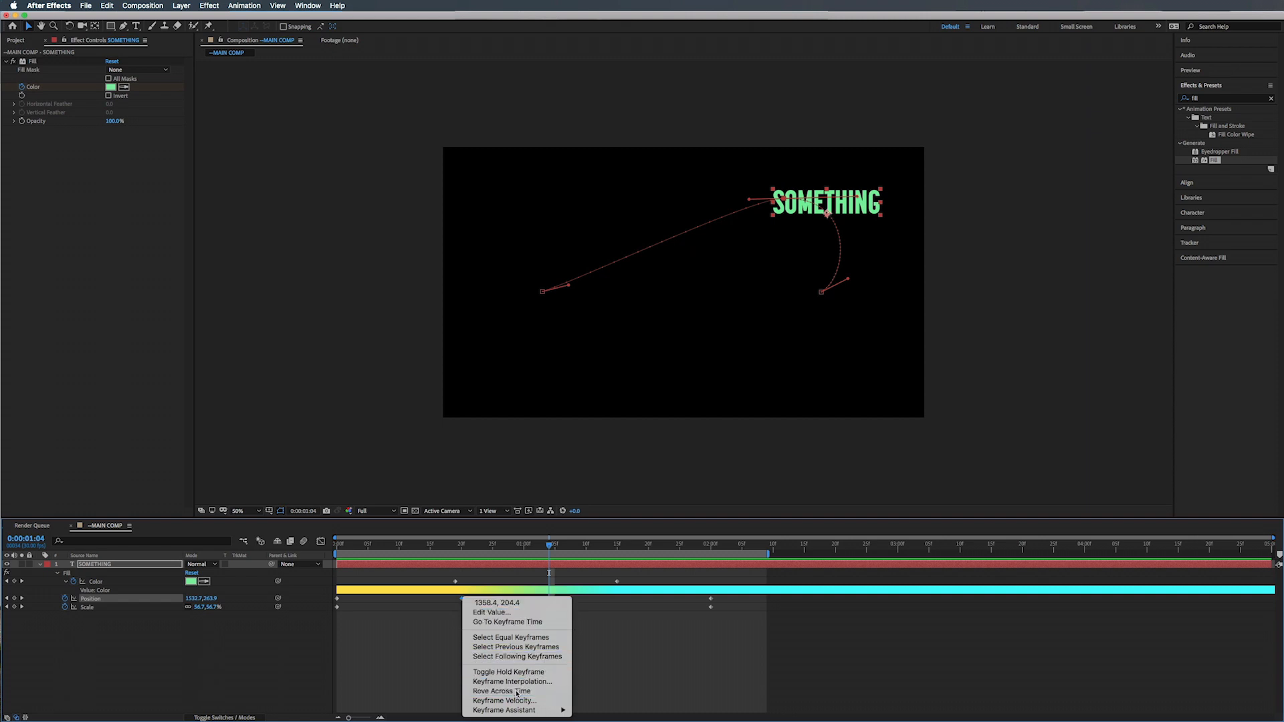
key(space)
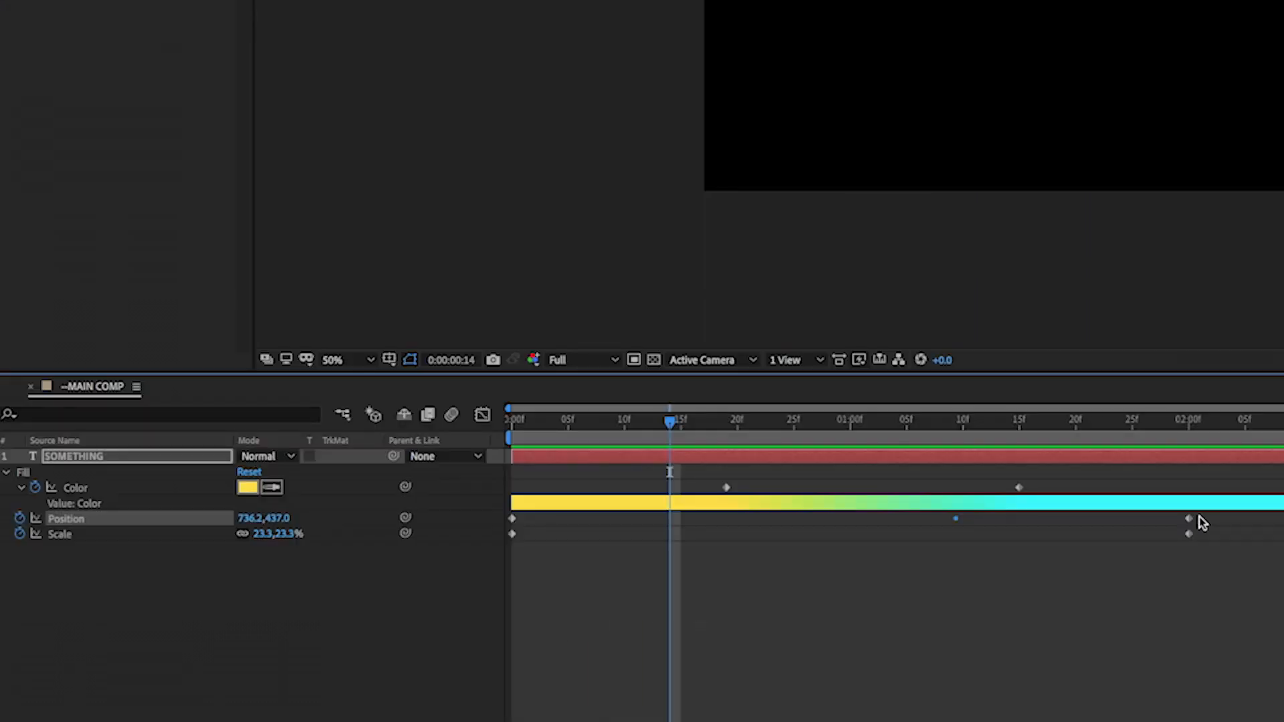
Step: Shift the last Position keyframe earlier, to 0:00:01:17, and preview the faster movement
drag(1186, 525, 895, 521)
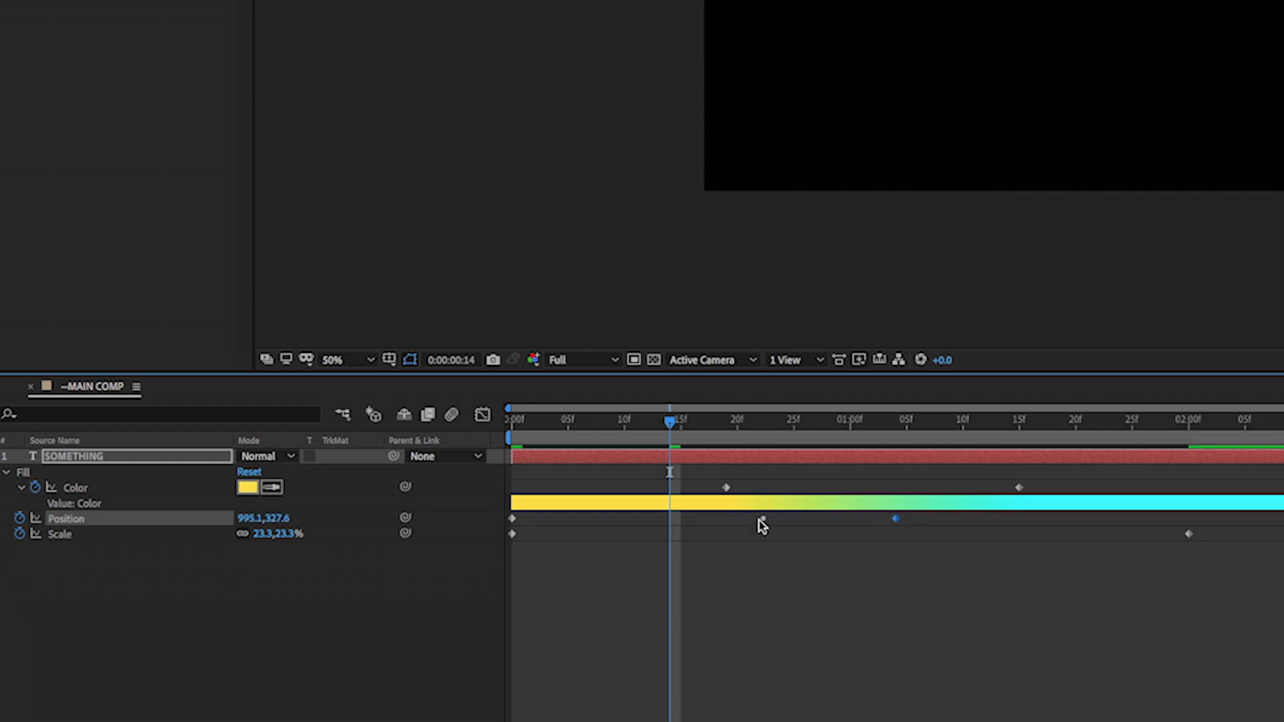
drag(894, 521, 893, 492)
drag(546, 584, 632, 581)
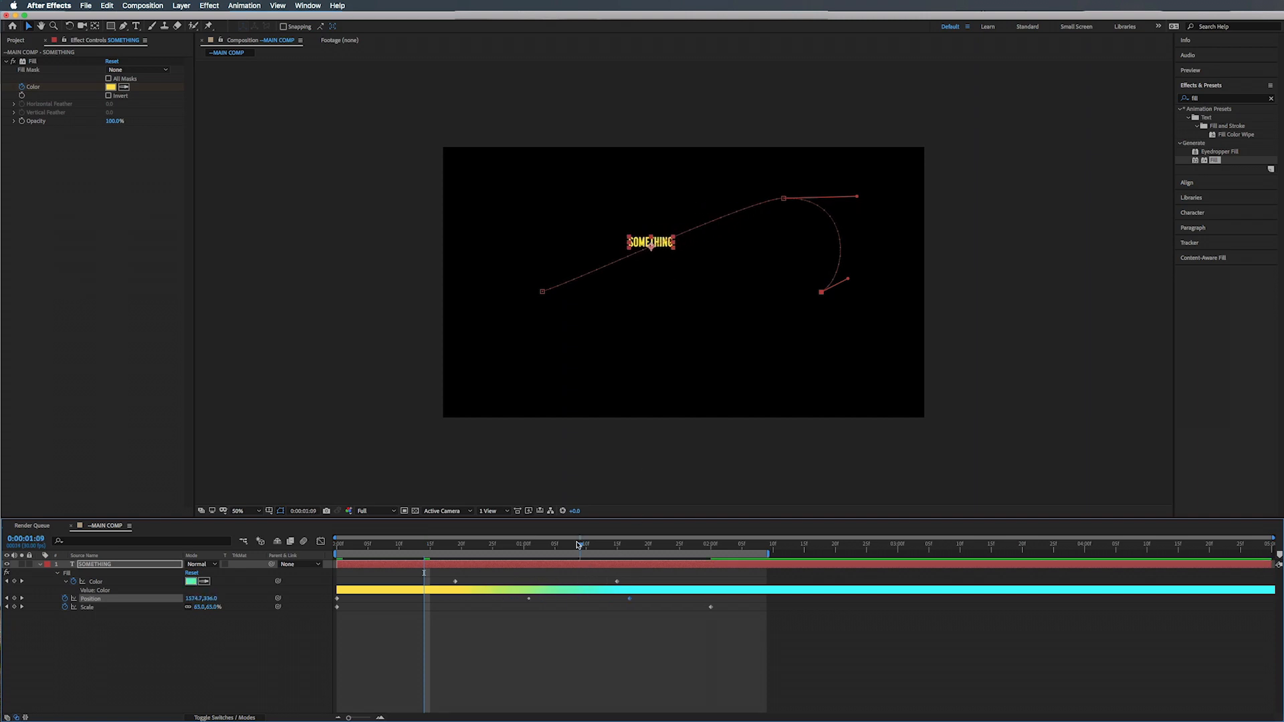
key(space)
Step: At 0:00:00:18, move the text to about 861, 617, set the new Position keyframe to Rove Across Time, and preview from the start
drag(667, 233, 644, 301)
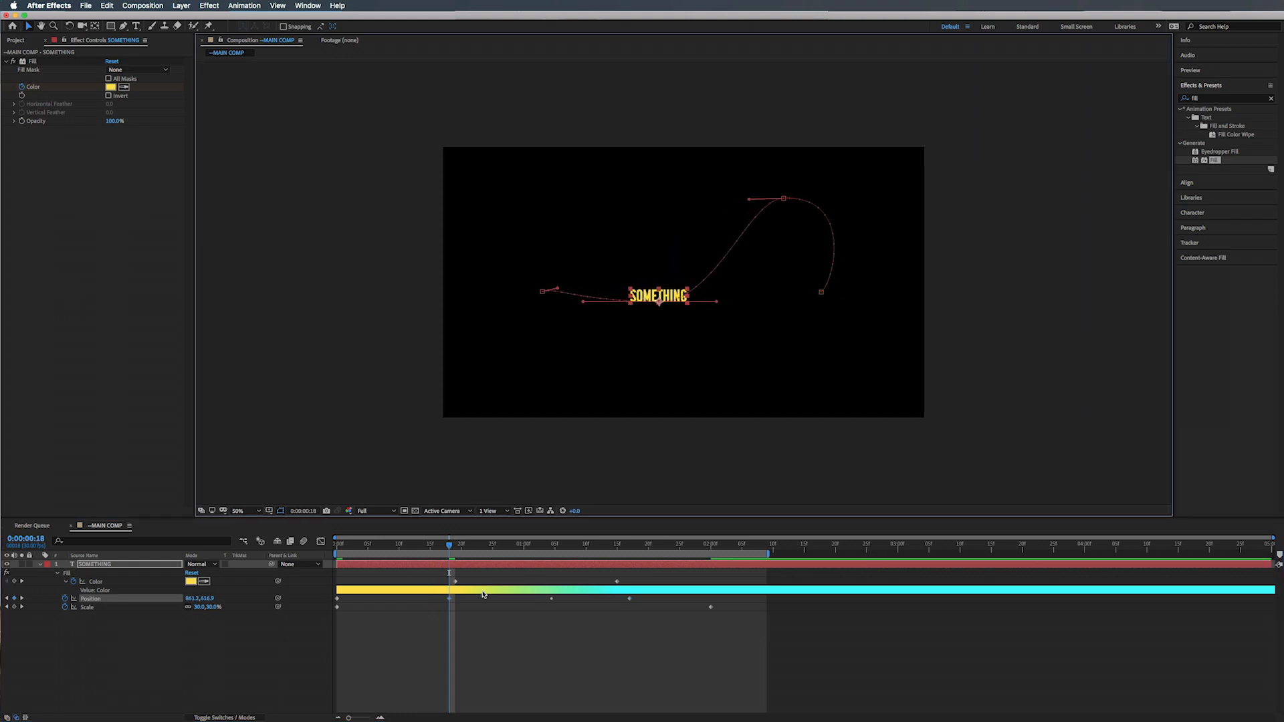
right_click(448, 599)
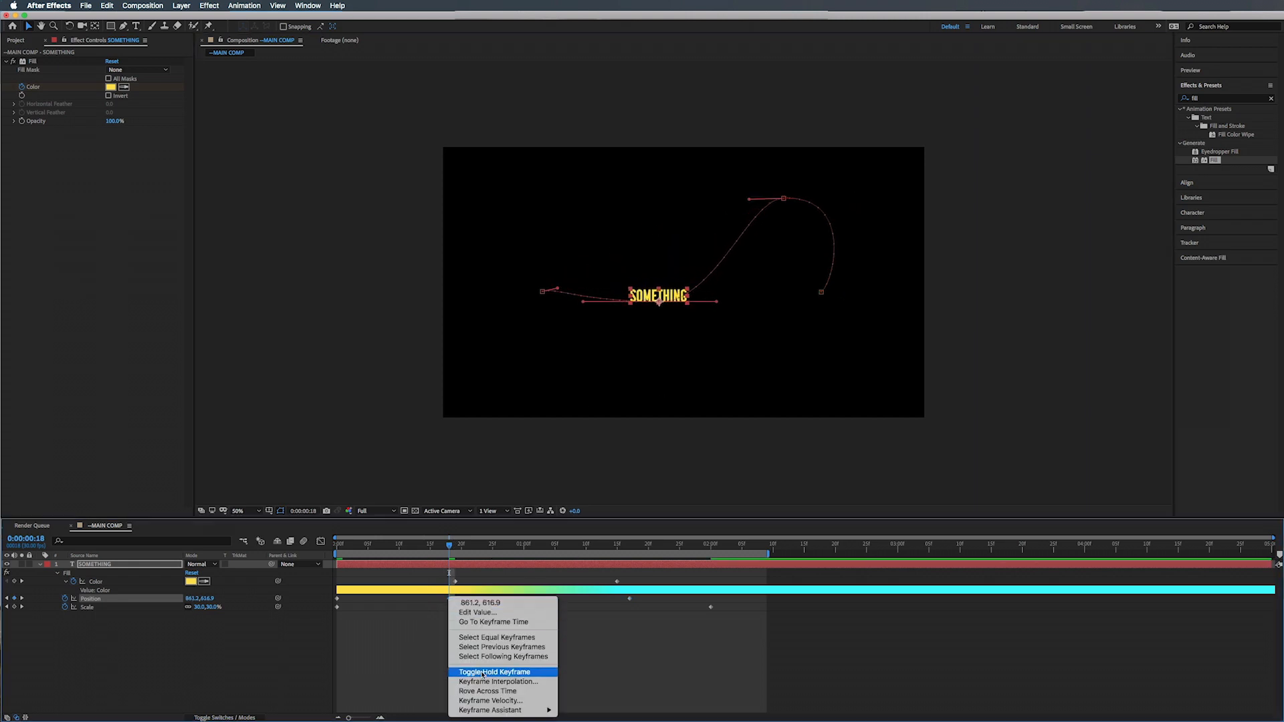
click(482, 689)
key(Home)
key(space)
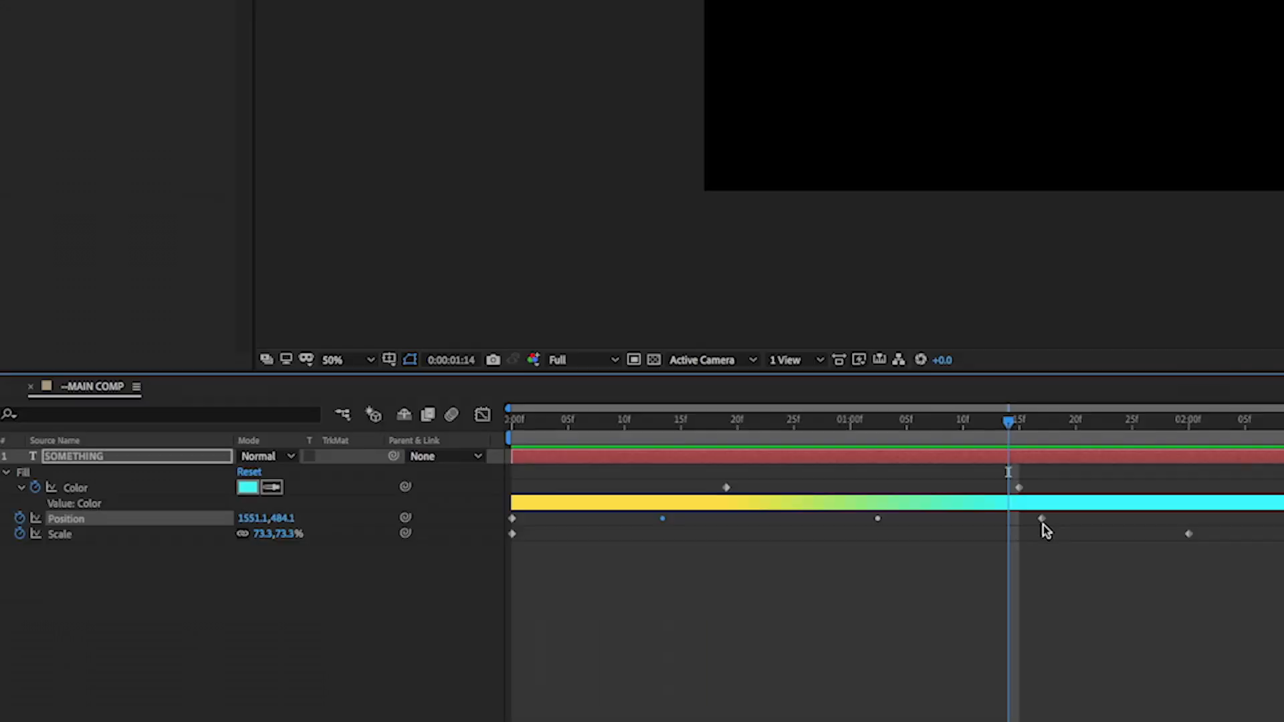
Step: Move the last Position keyframe to 0:00:02:00 and preview the movement from the start
drag(1043, 519, 1213, 532)
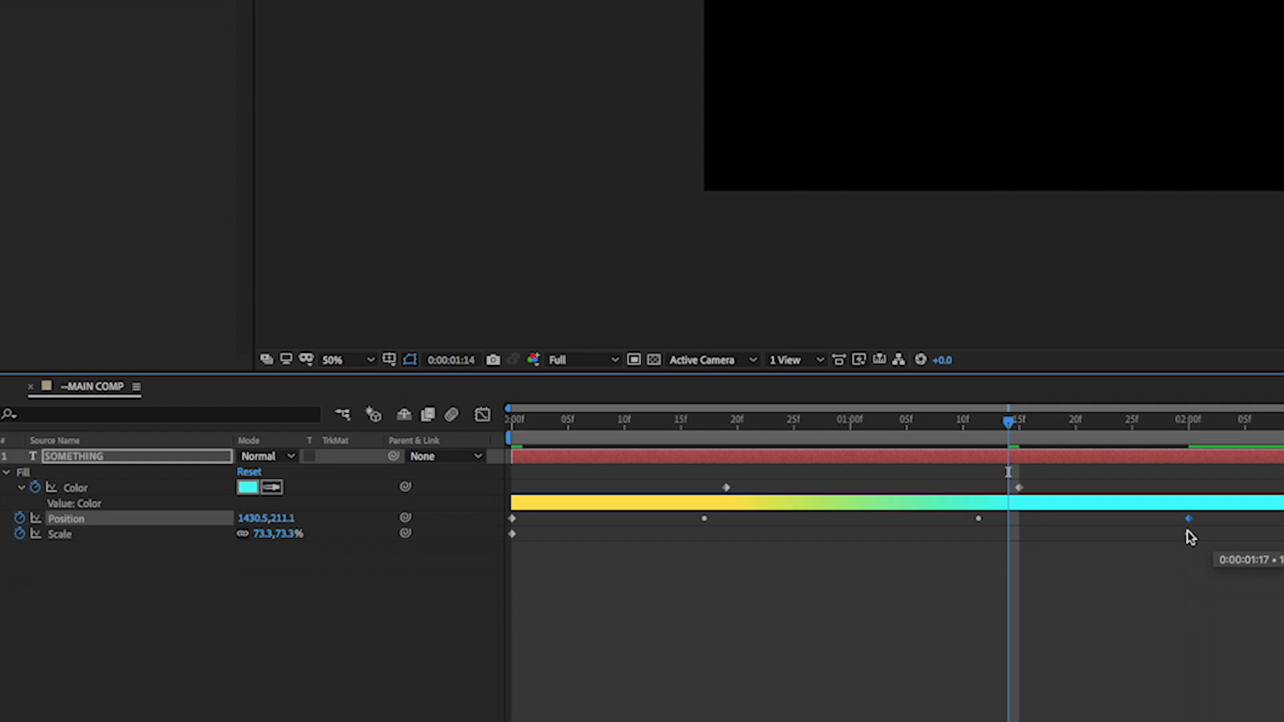
drag(1181, 424, 476, 405)
key(space)
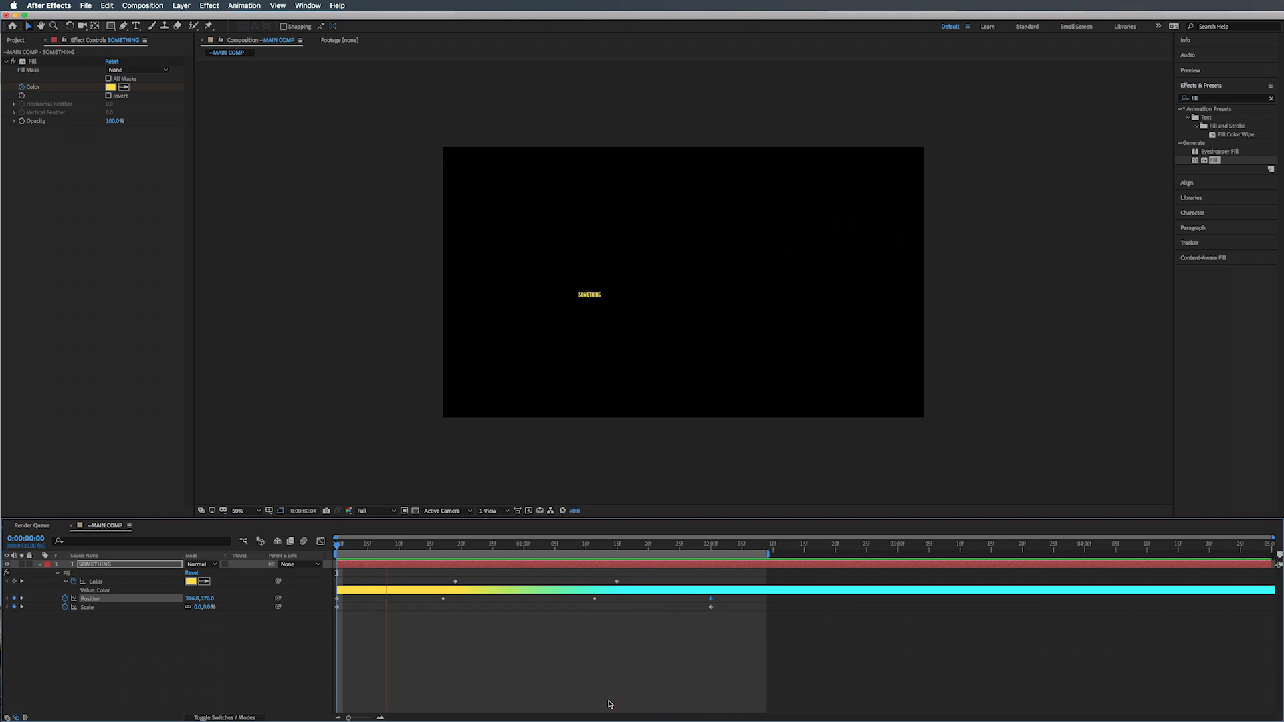
Step: Delete the Fill effect with its color keyframes from the SOMETHING layer
click(436, 587)
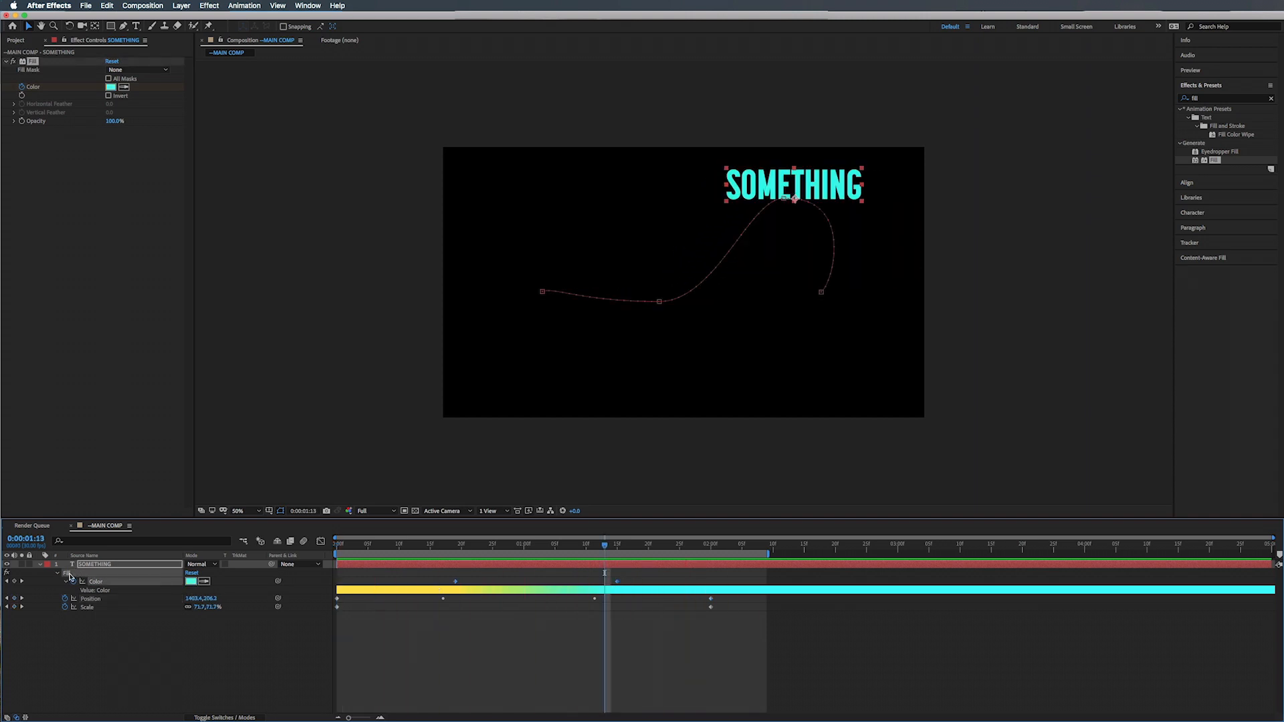
click(98, 625)
click(68, 573)
key(BackSpace)
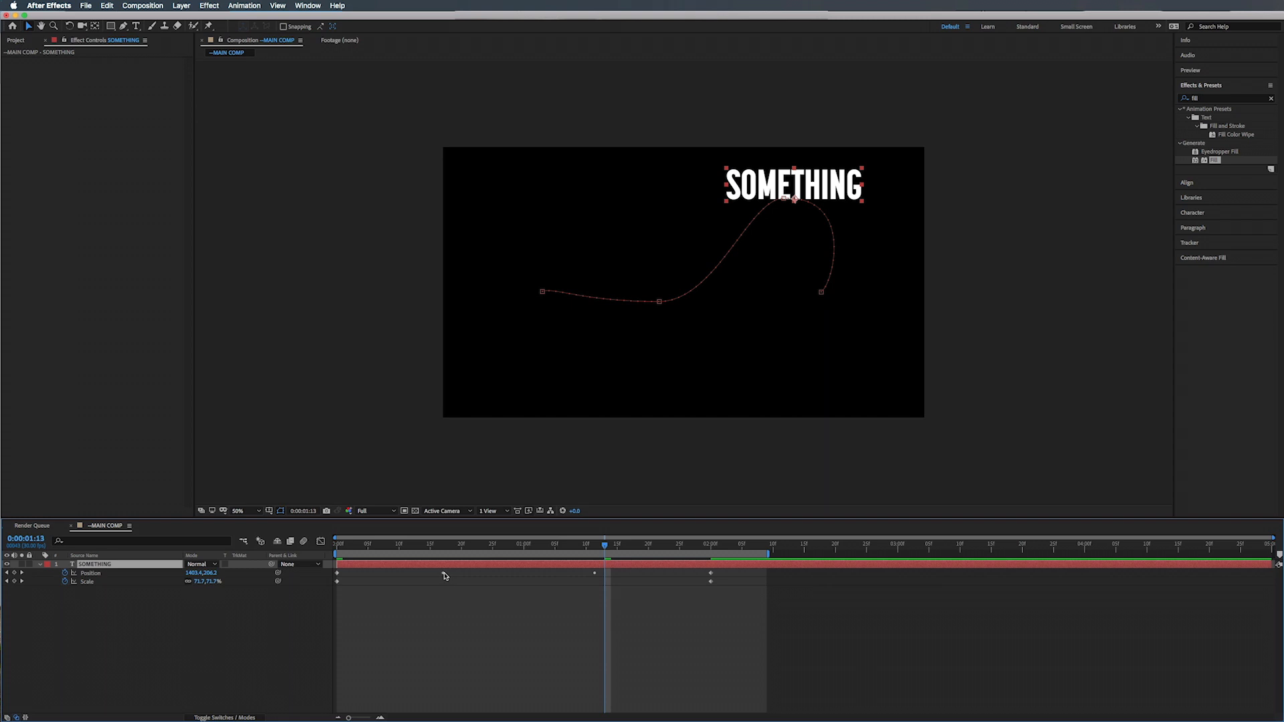
Step: Delete the two roving Position keyframes in the middle of the path and preview the remaining movement
click(443, 573)
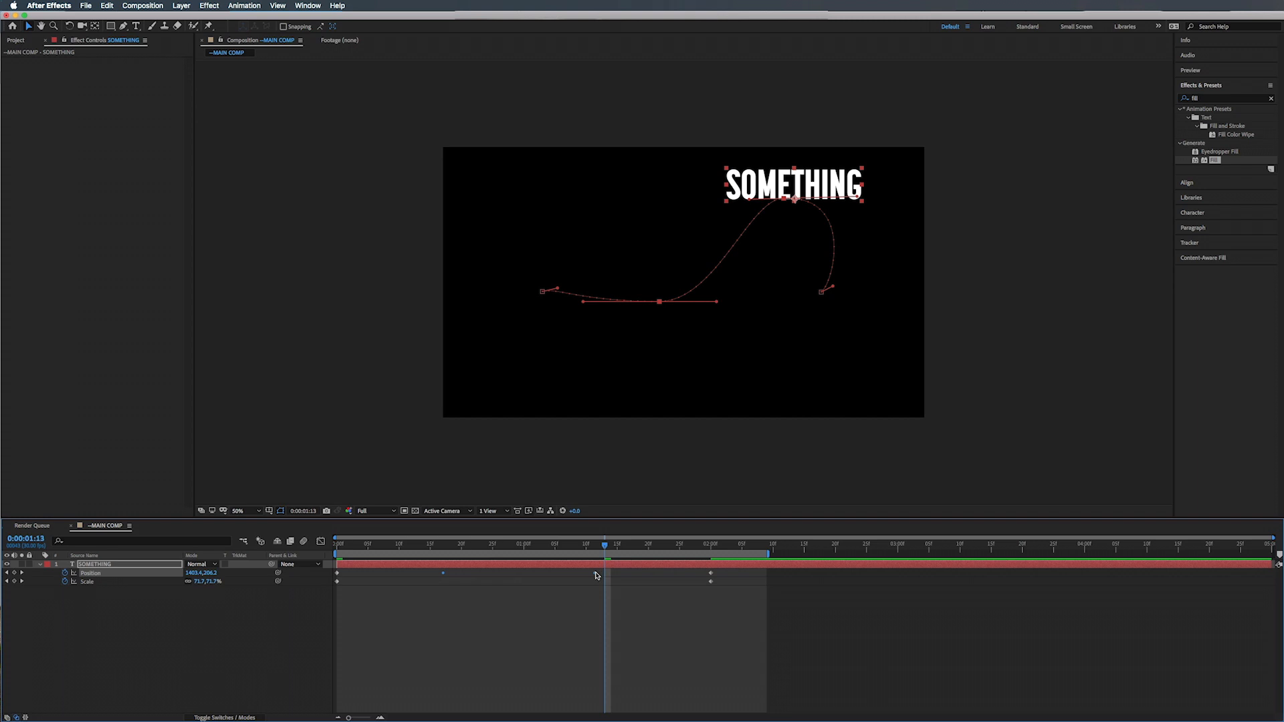
mouse_move(596, 575)
key(Delete)
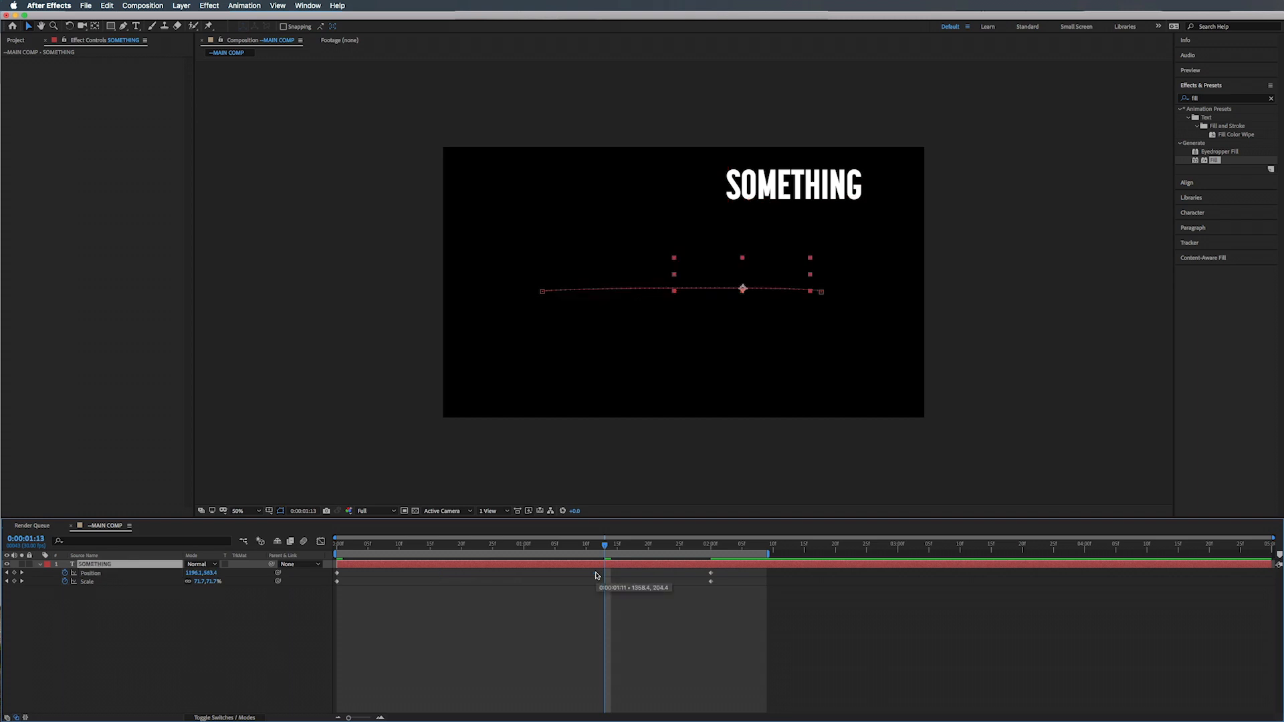
click(399, 542)
key(space)
key(space)
Step: At 0:00:02:00, try turning off the text's Scale animation, scrub through the motion, and undo the keyframe removal
click(85, 583)
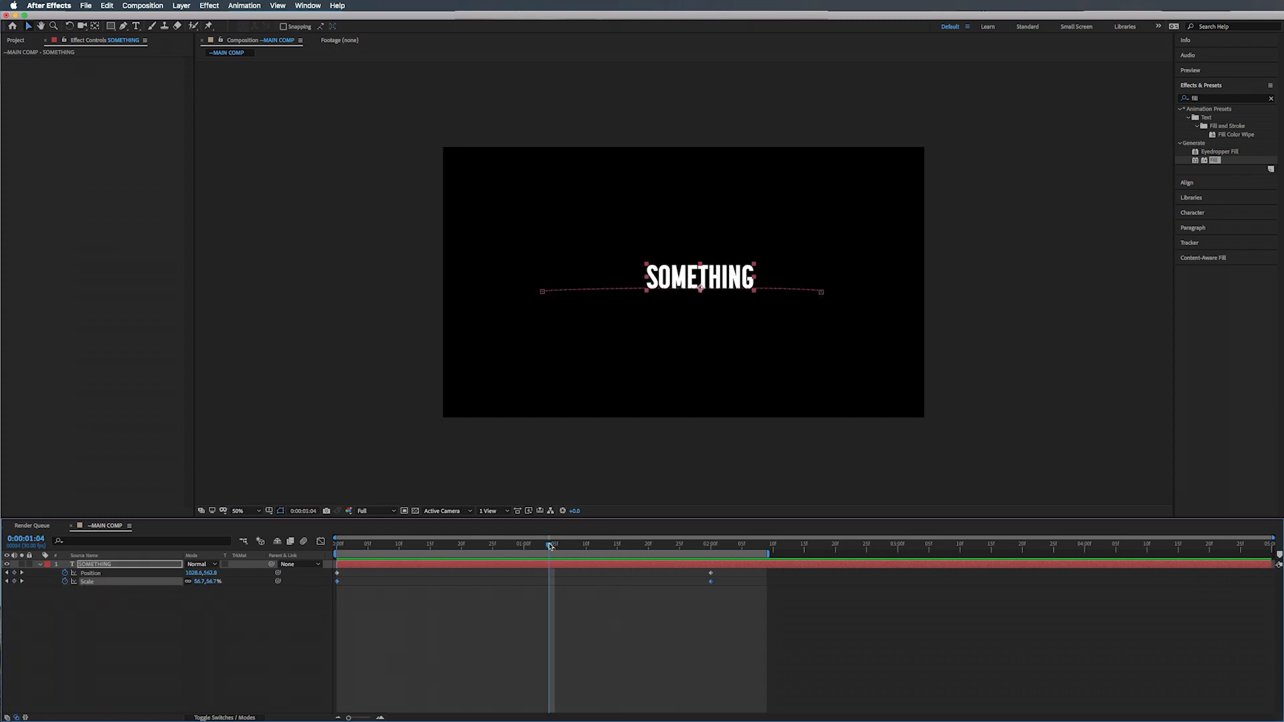
drag(550, 545, 711, 550)
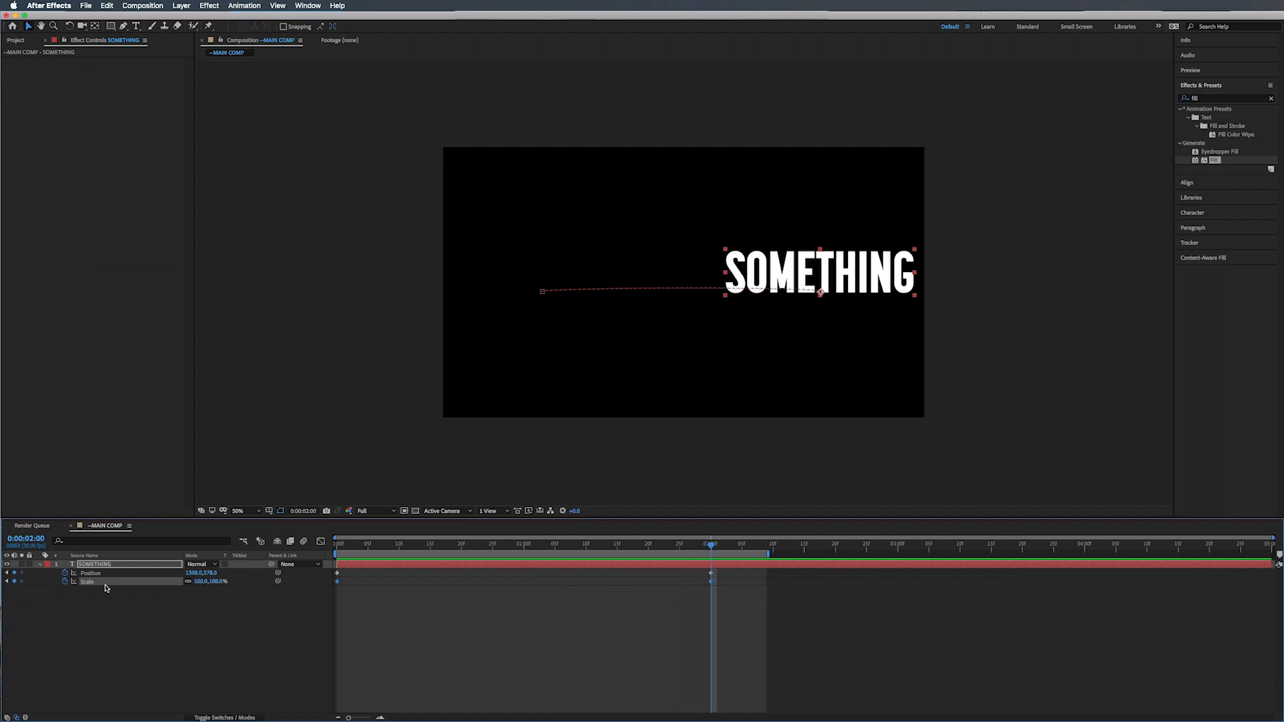
click(65, 582)
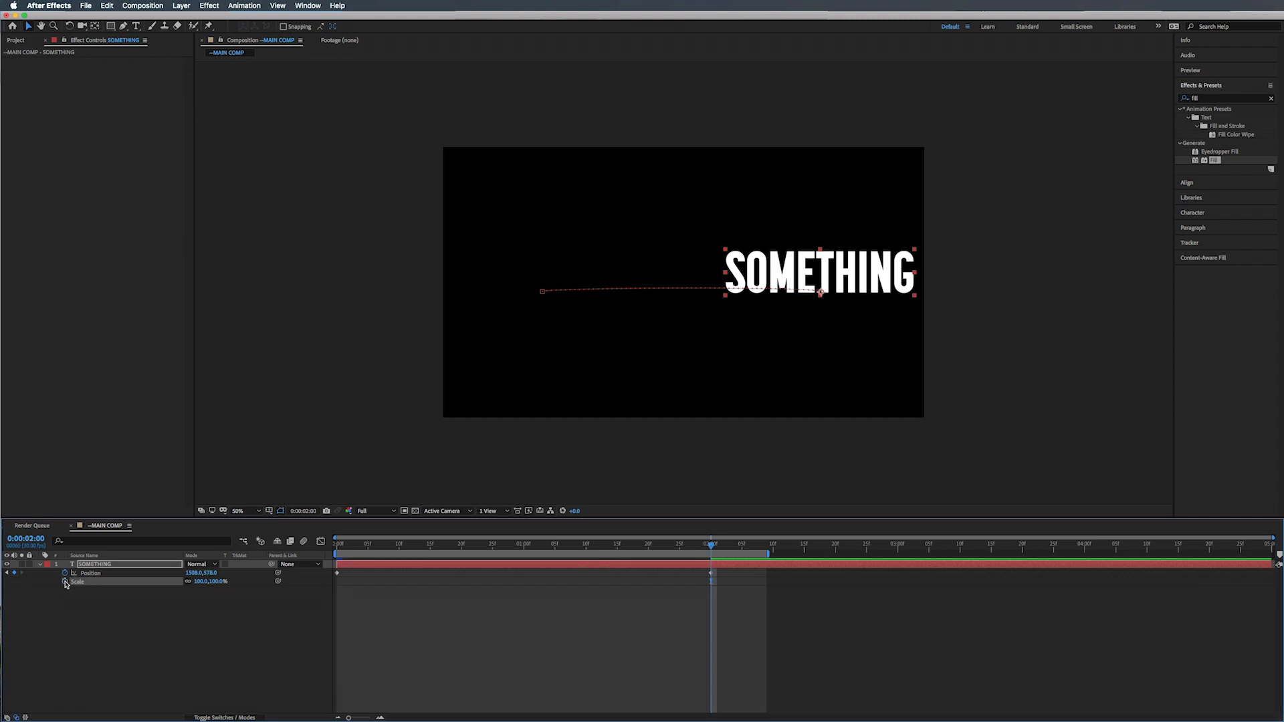
drag(689, 546, 579, 545)
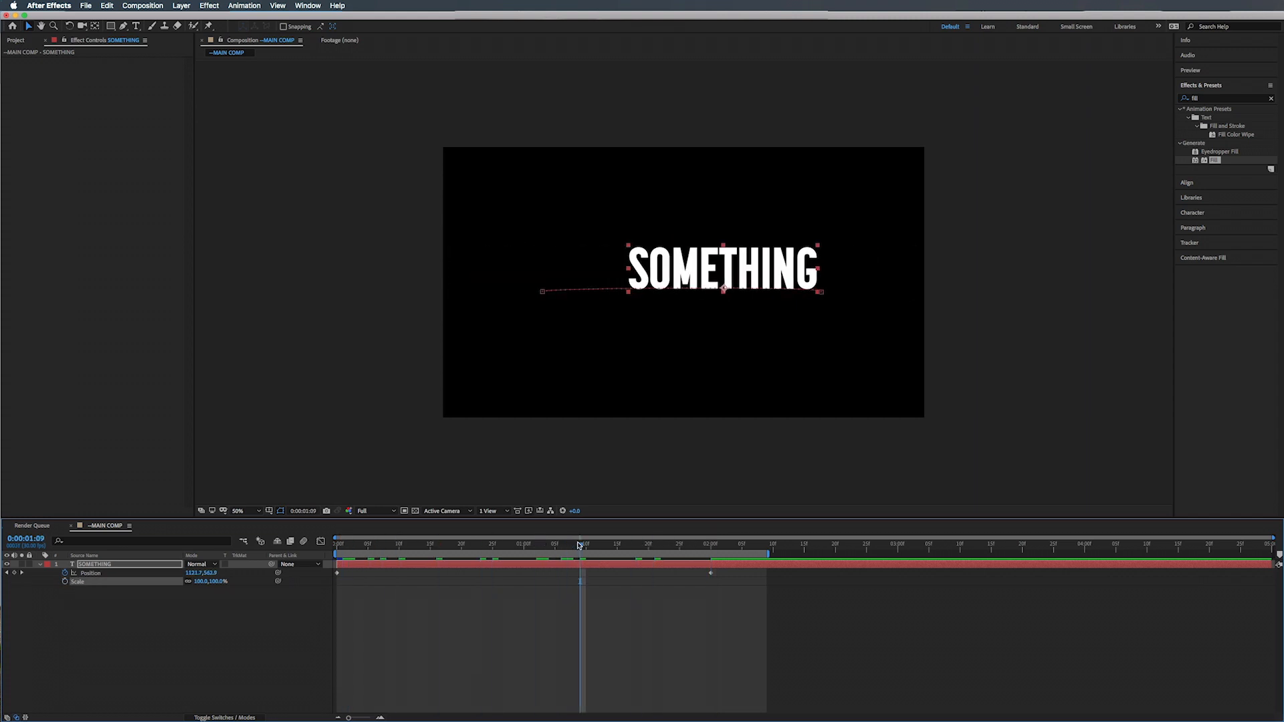
key(super+z)
key(k)
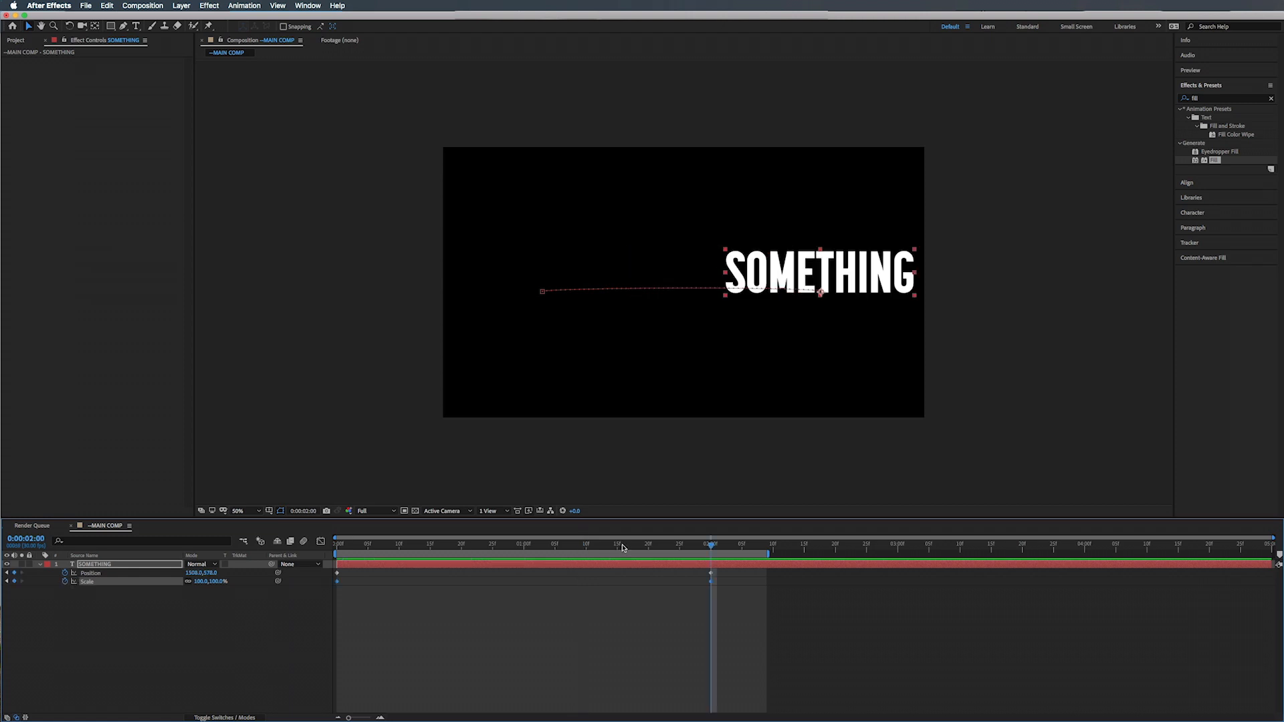
Step: At 0:00:00:00, try removing all of the text's Scale keyframes and undo the removal
drag(622, 547, 337, 547)
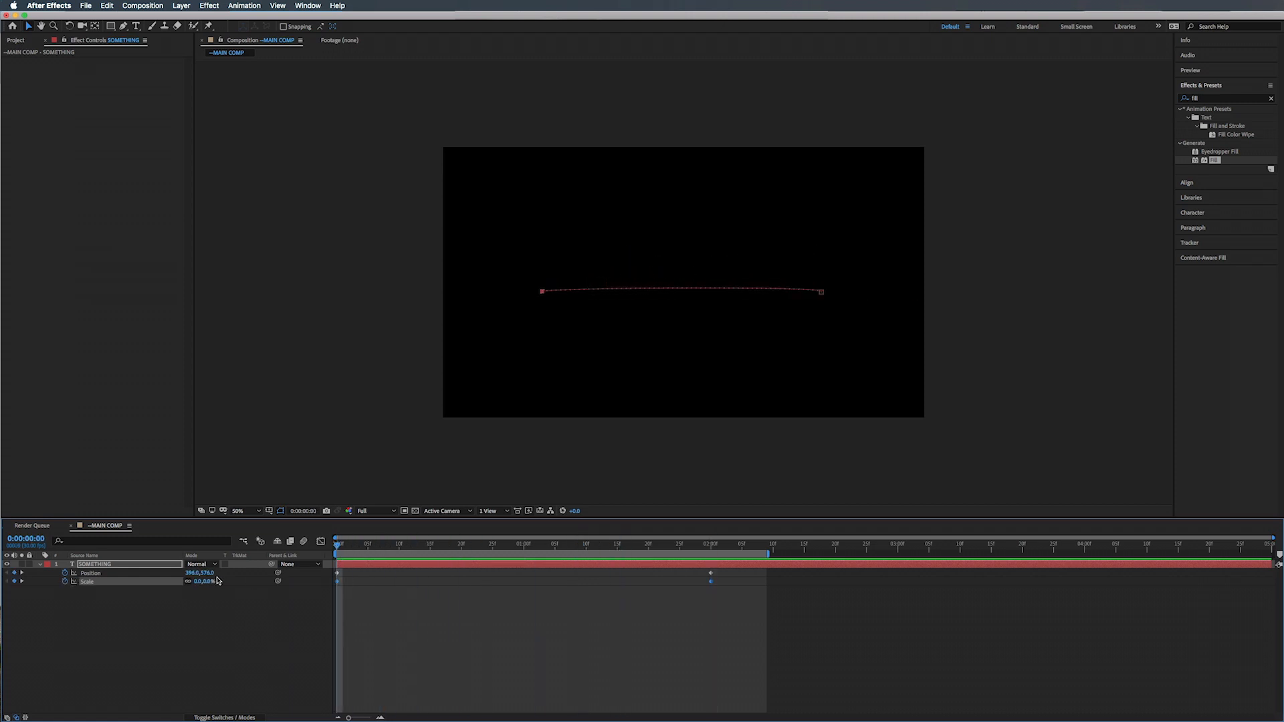
click(65, 582)
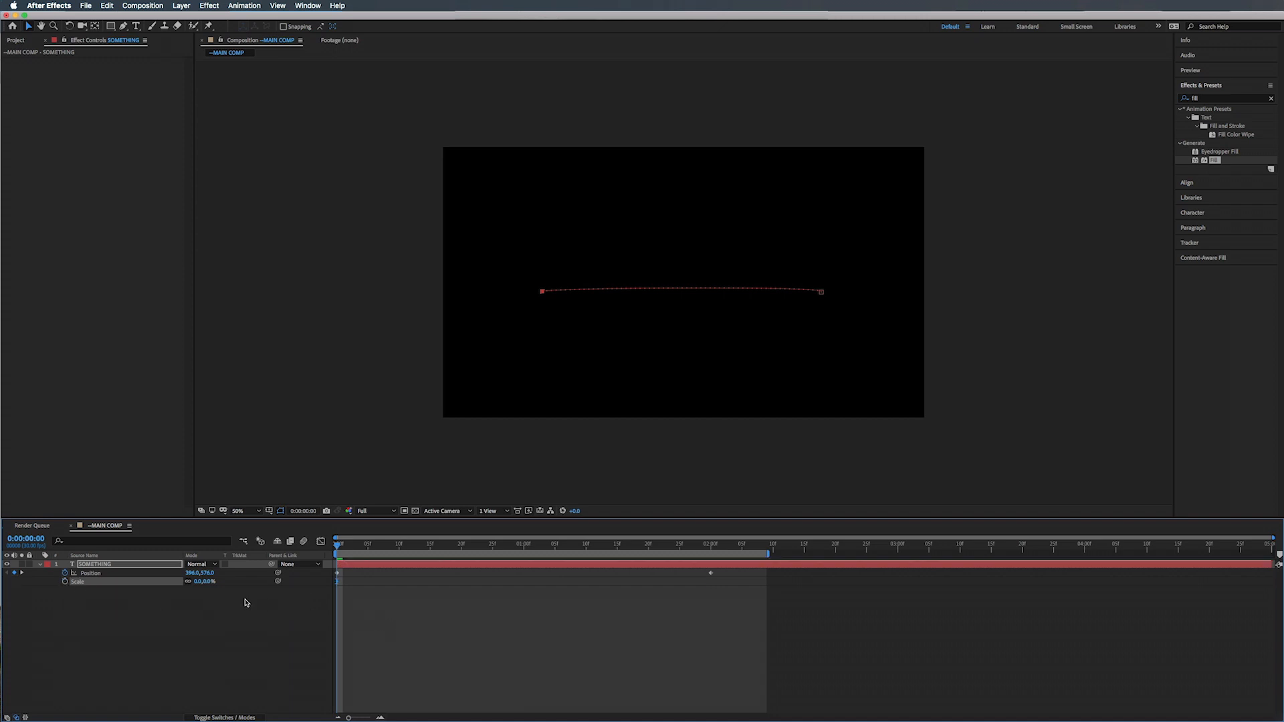
key(super+z)
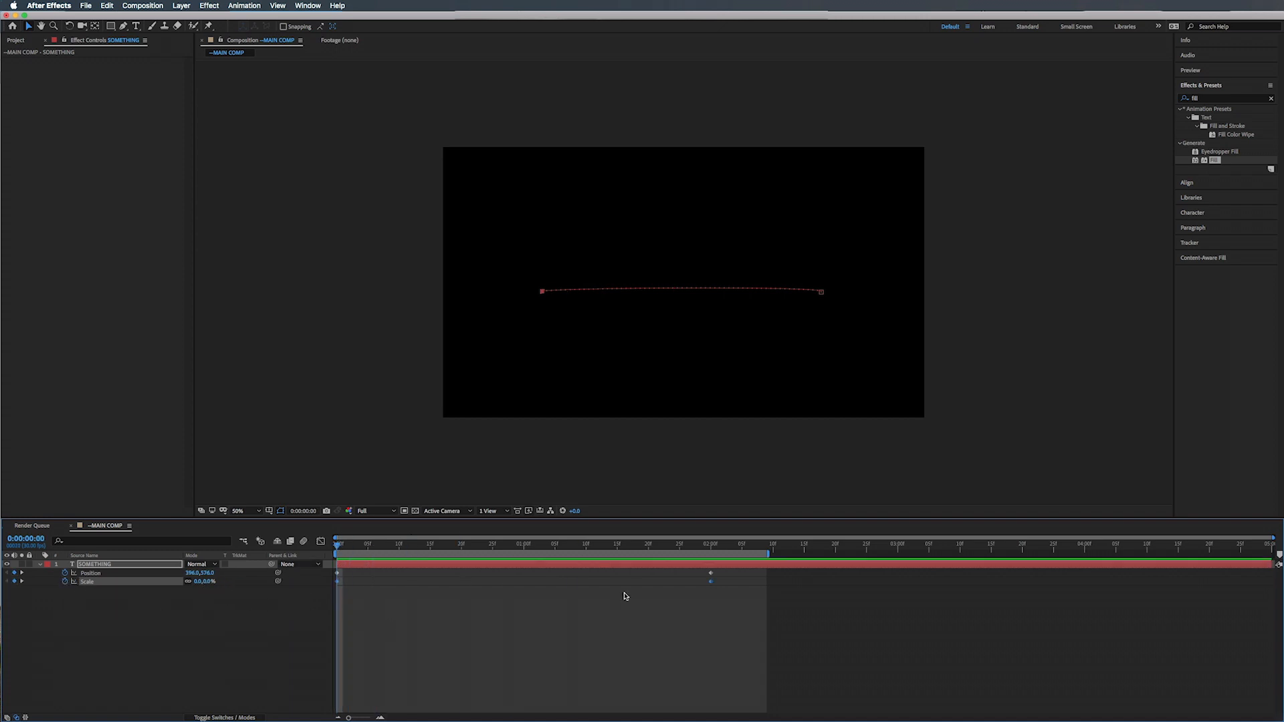
Step: At 0:00:02:00, turn off Scale animation to keep the text at 100% scale throughout, and preview the movement
click(711, 547)
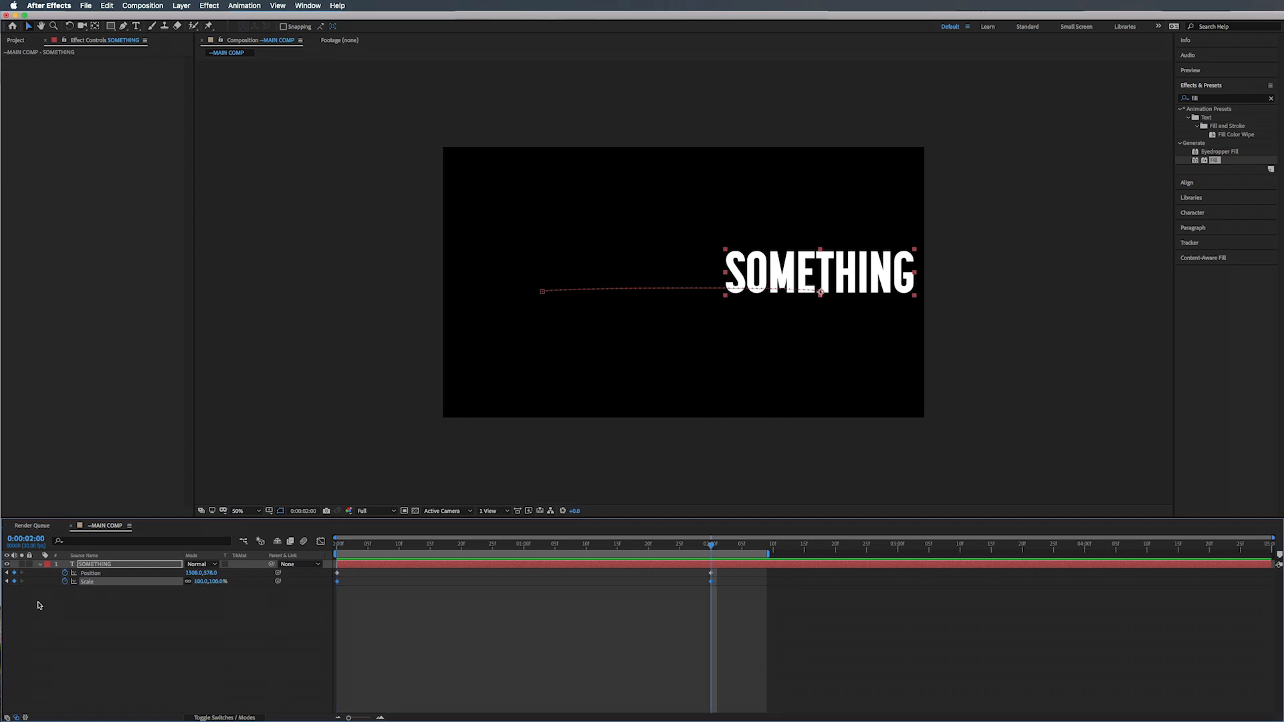
click(65, 582)
key(space)
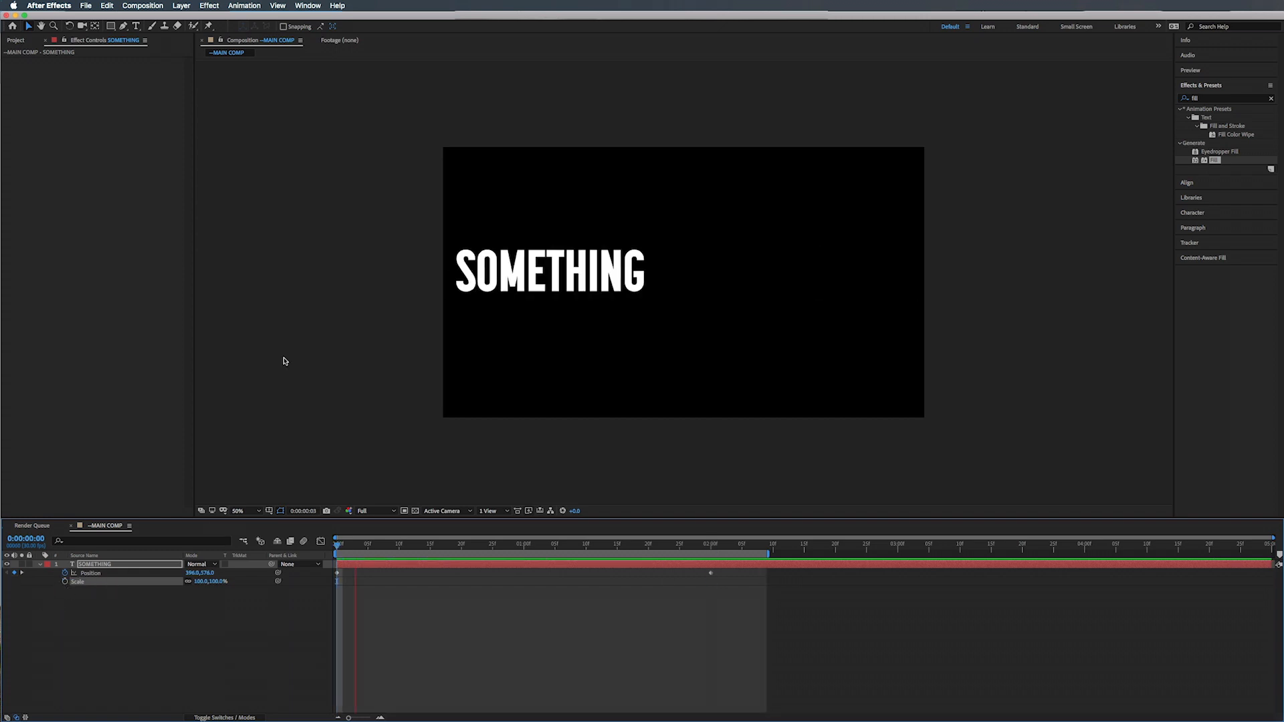